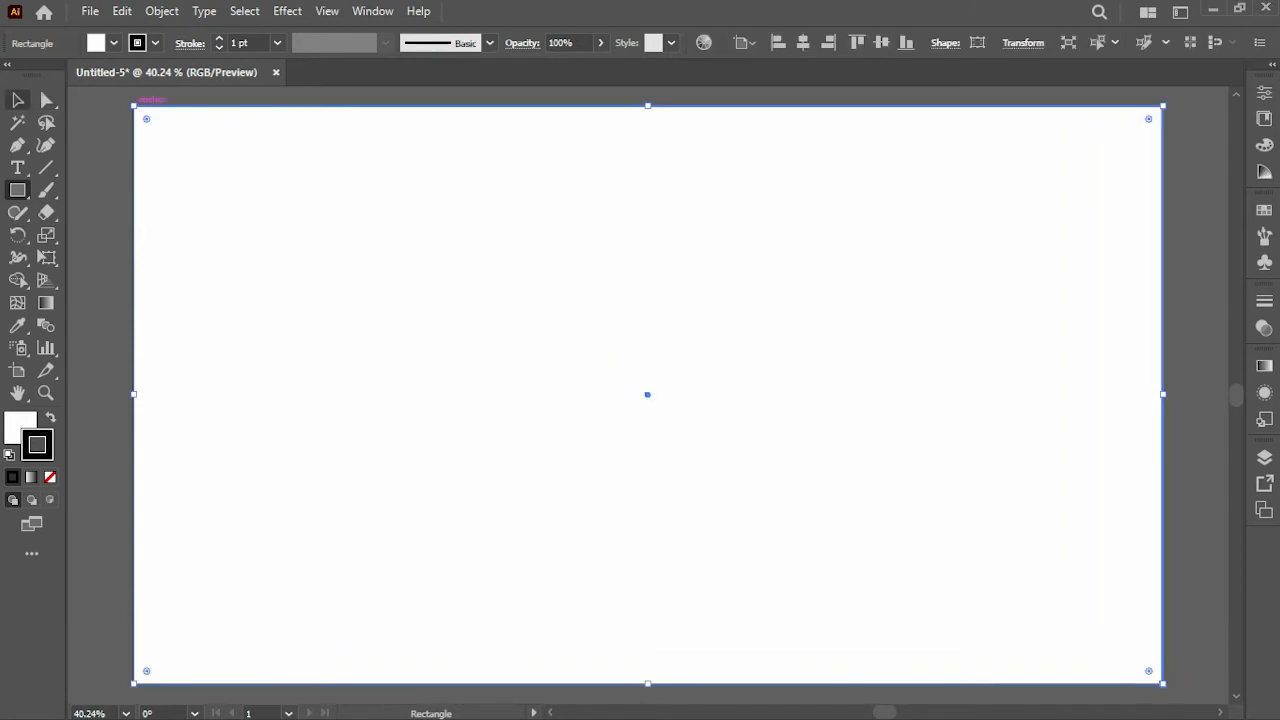
Open the Typography Color Pallets Illustrator file from the My Projects folder and bring its swatch group into the upper-left area of the Untitled-5 artboard
{"action": "left_click", "coordinate": [17, 99]}
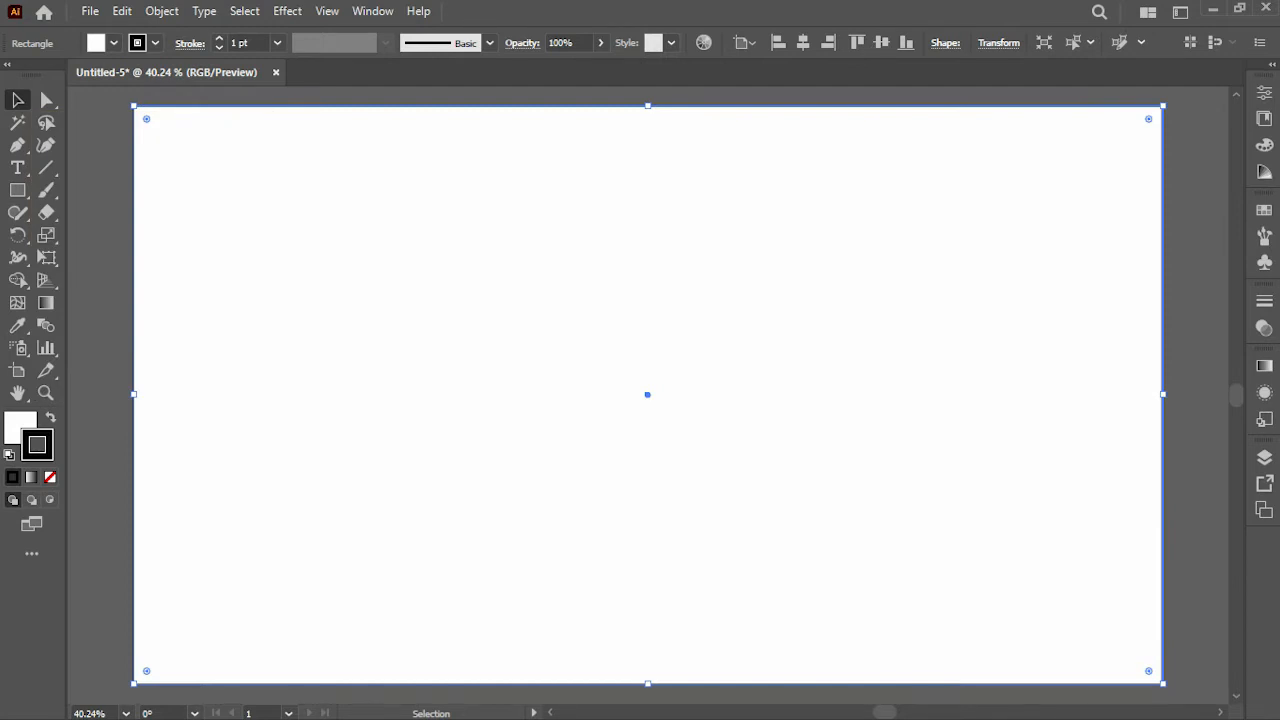
{"action": "mouse_move", "coordinate": [118, 705]}
{"action": "left_click", "coordinate": [121, 634]}
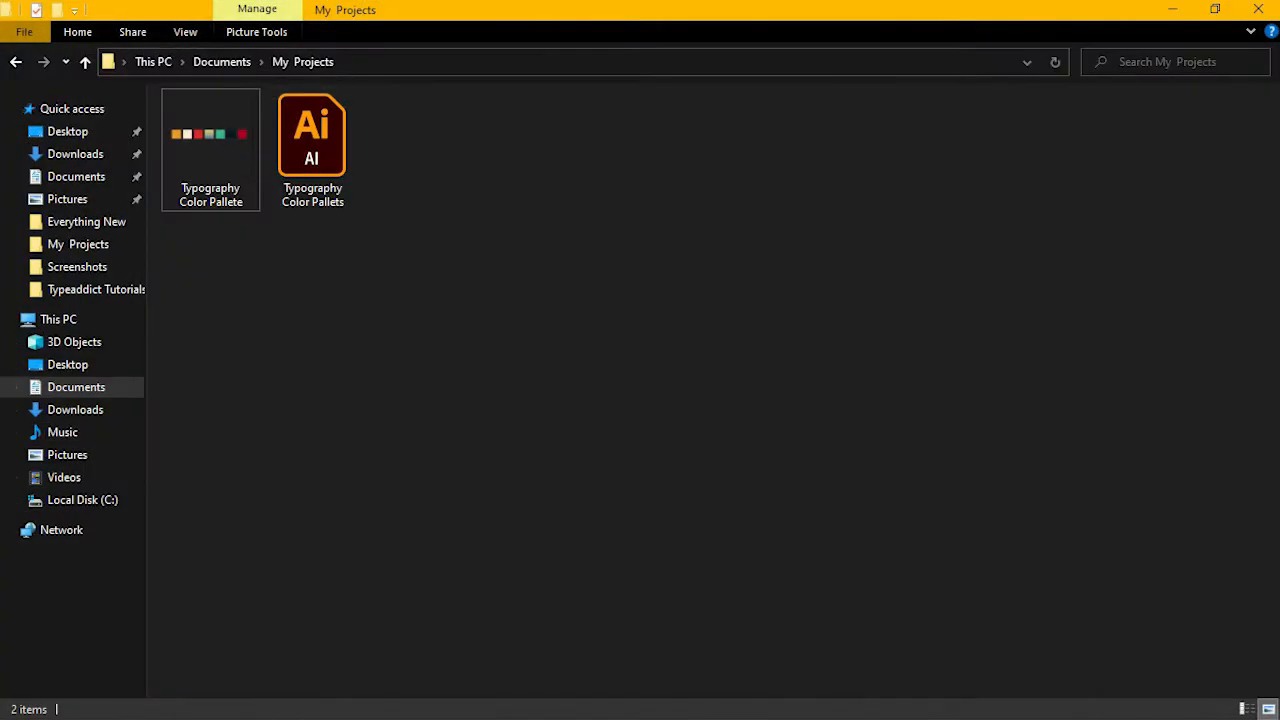
{"action": "left_click", "coordinate": [312, 150]}
{"action": "key", "text": "Return"}
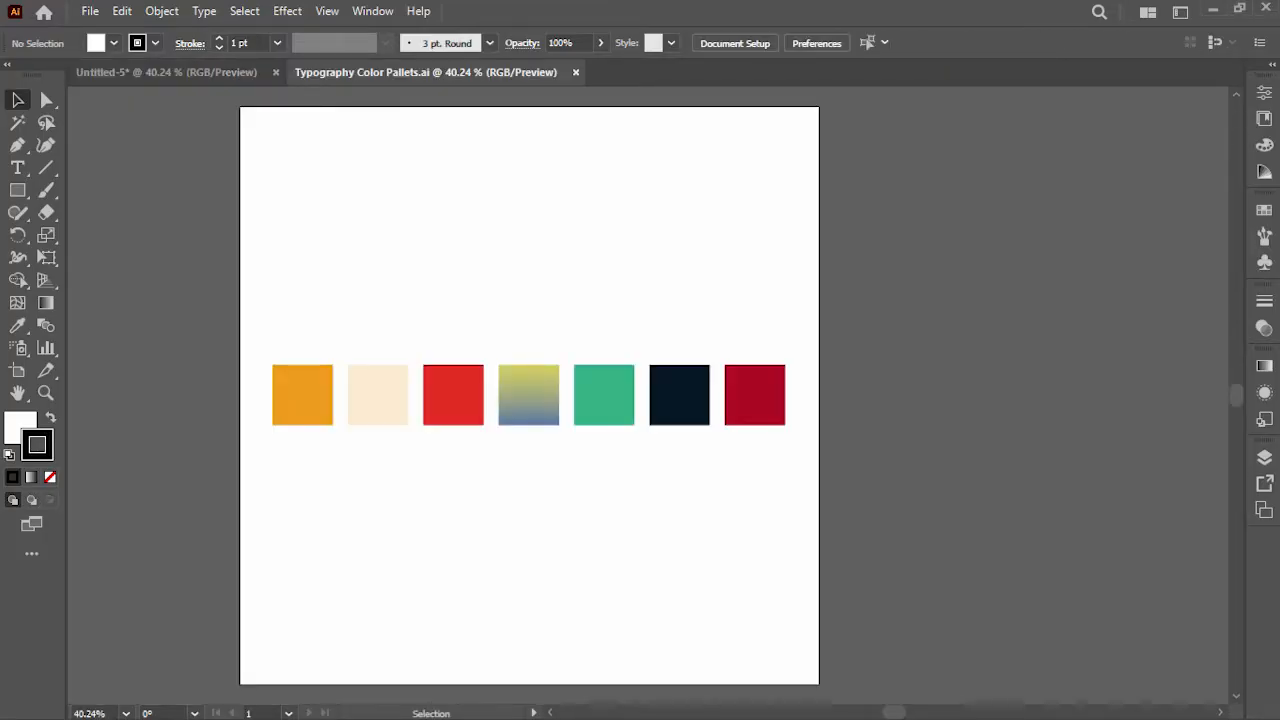
{"action": "left_click_drag", "start_coordinate": [528, 392], "coordinate": [423, 90]}
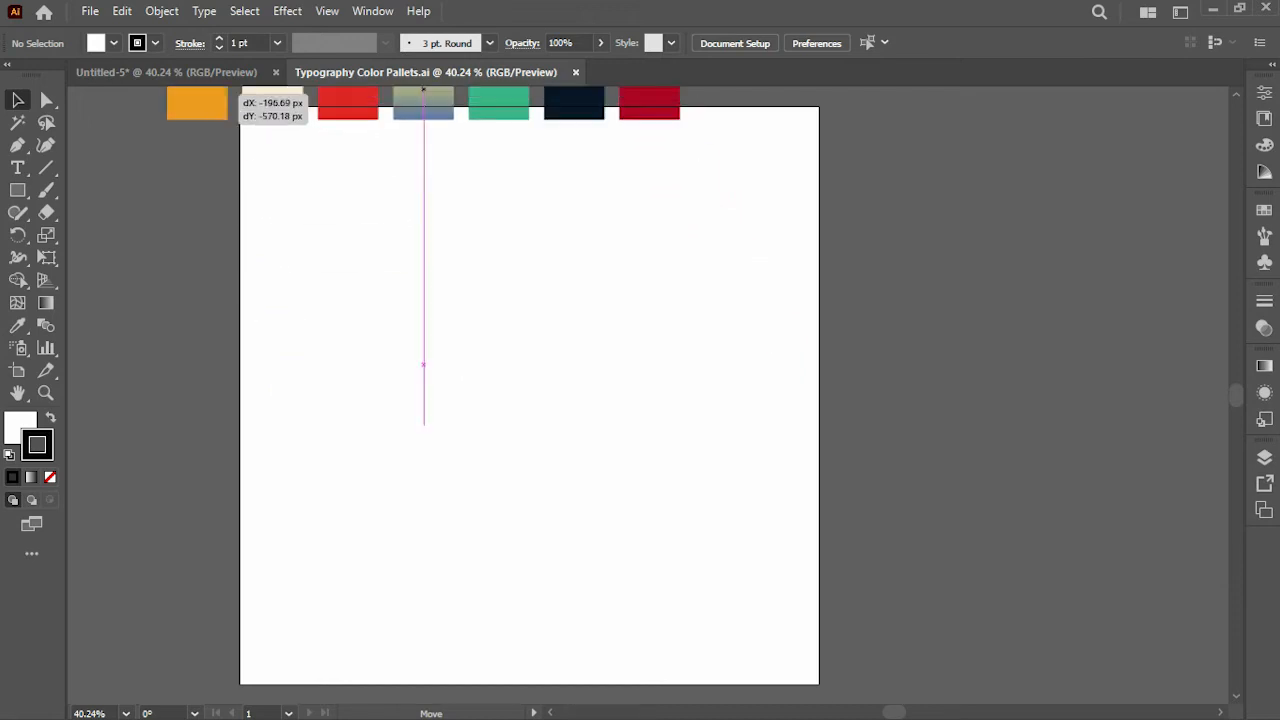
{"action": "left_click_drag", "start_coordinate": [227, 87], "coordinate": [368, 165]}
Fill the background rectangle with the orange swatch's color using the Eyedropper, and lock the rectangle
{"action": "left_click", "coordinate": [647, 394]}
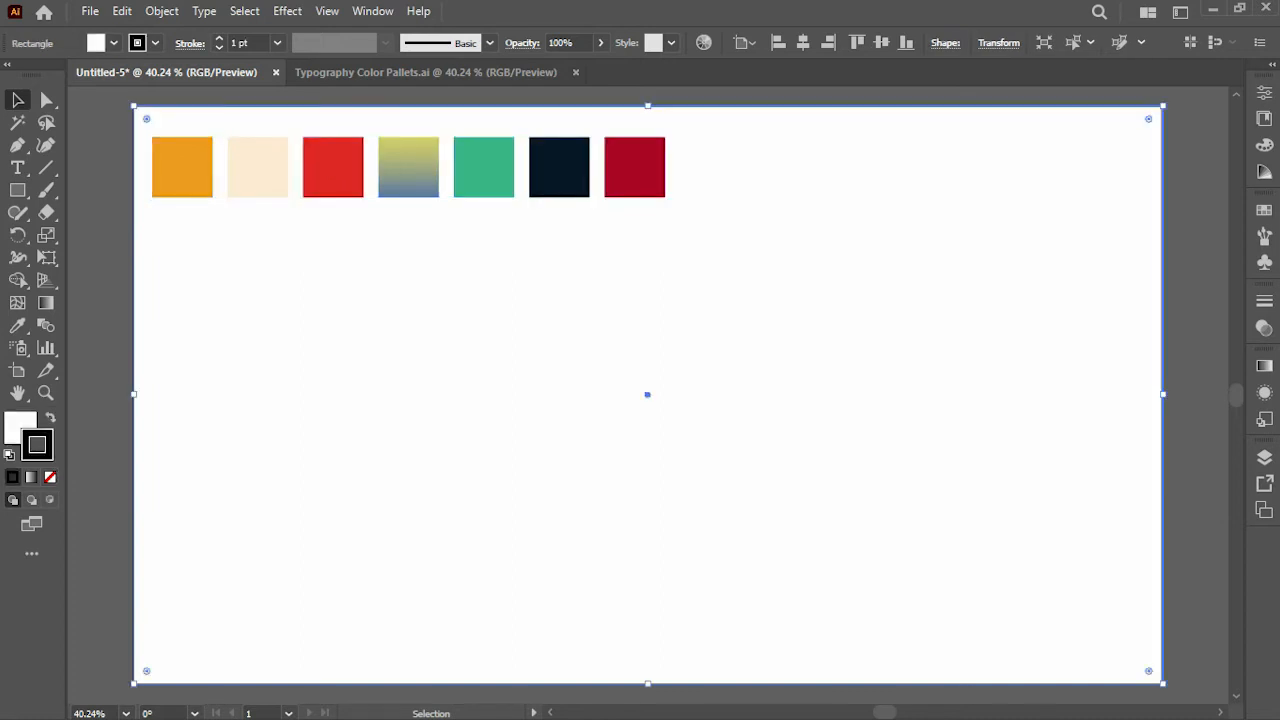
{"action": "left_click", "coordinate": [17, 325]}
{"action": "left_click", "coordinate": [182, 167]}
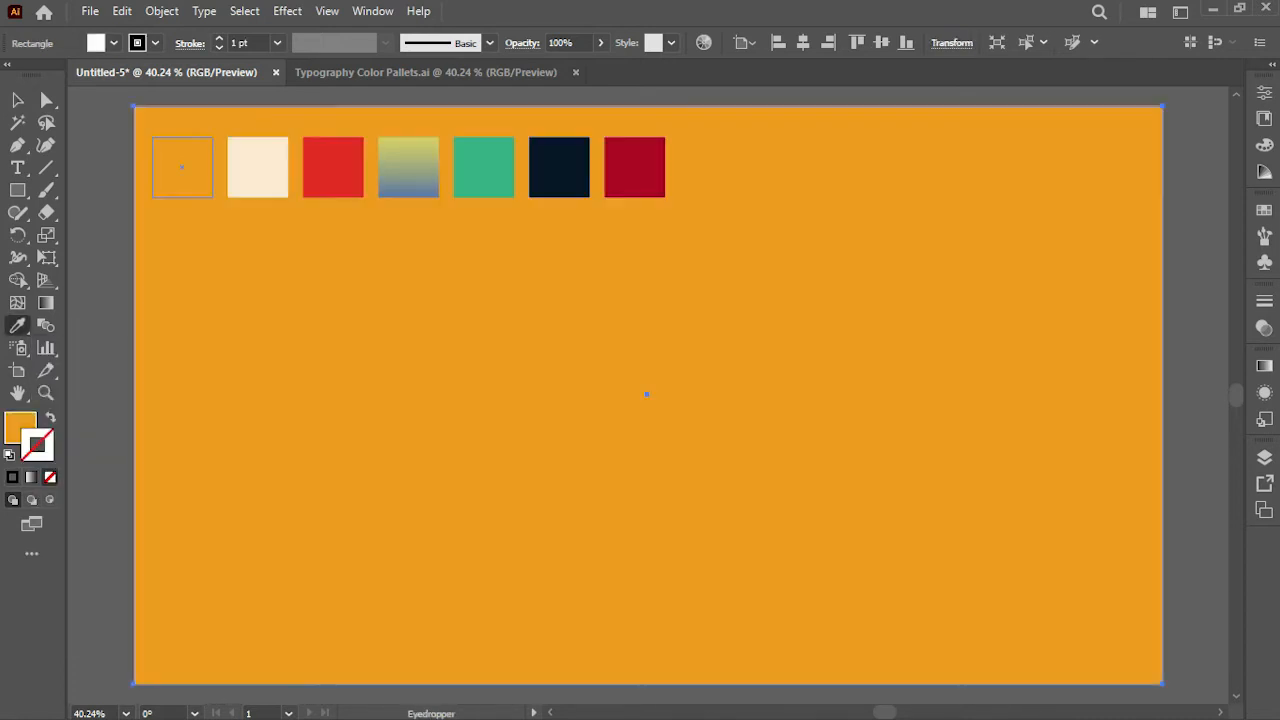
{"action": "key", "text": "v"}
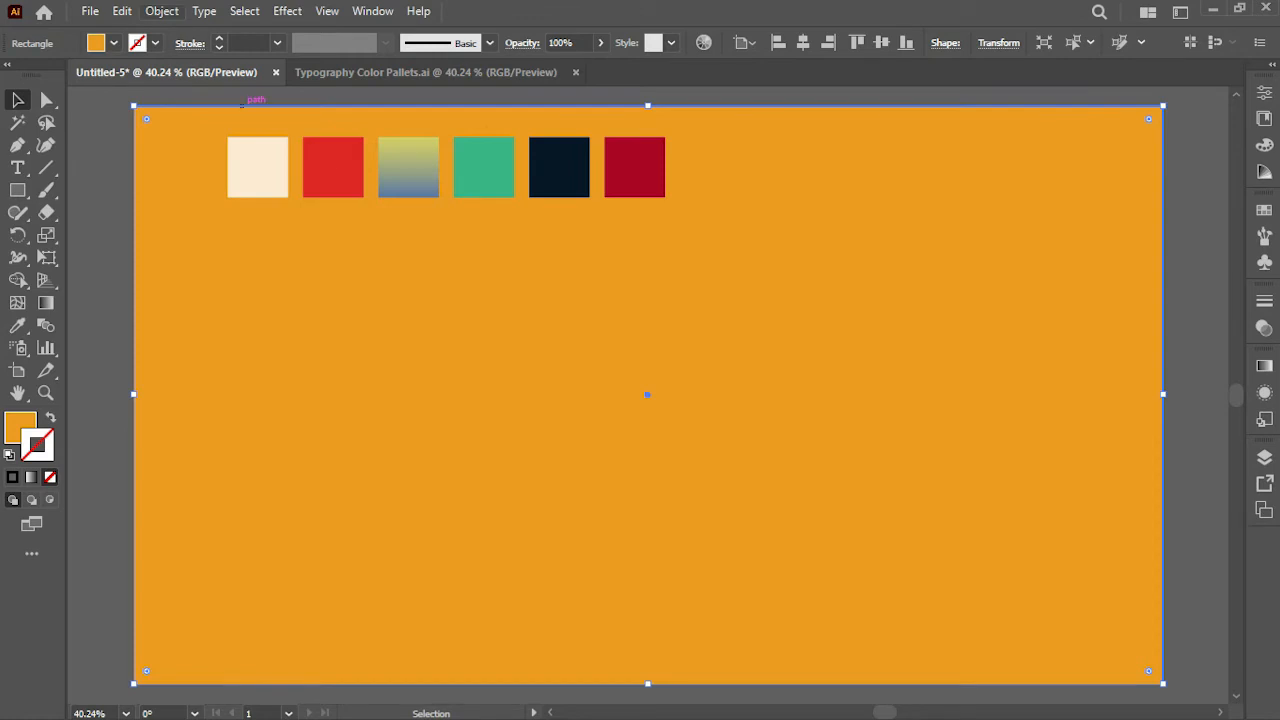
{"action": "left_click", "coordinate": [162, 11]}
{"action": "mouse_move", "coordinate": [300, 141]}
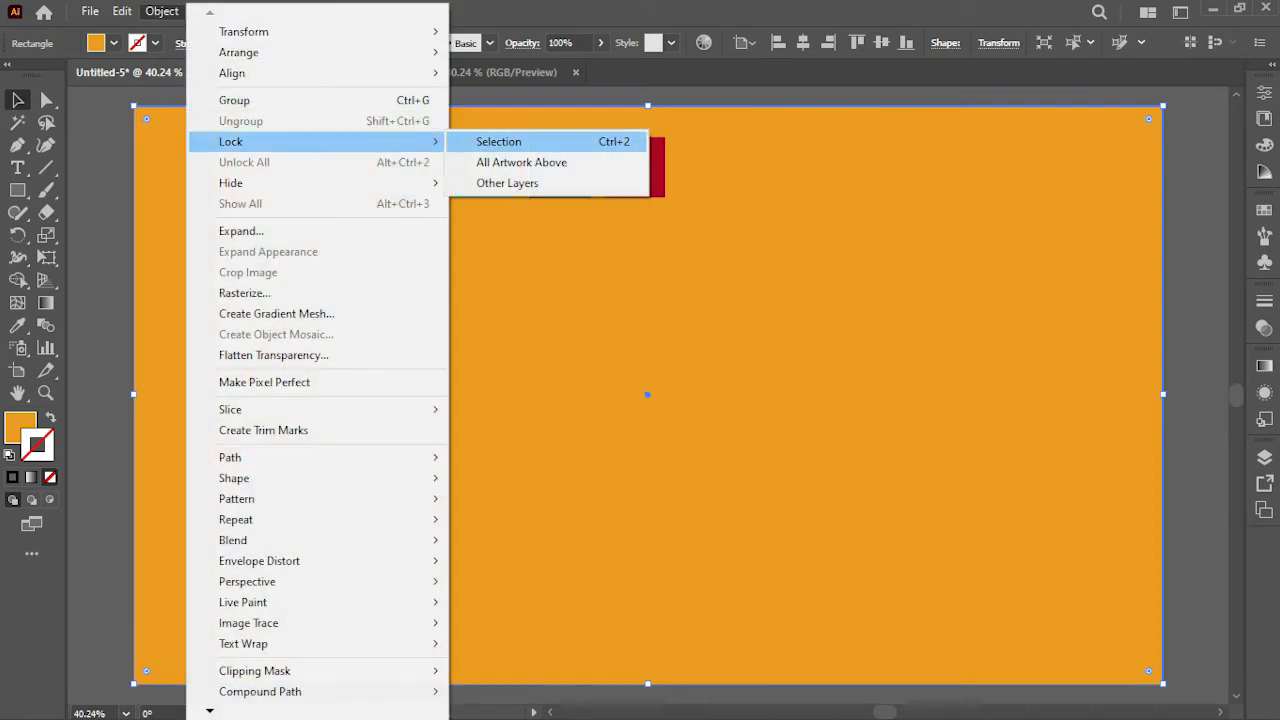
{"action": "left_click", "coordinate": [485, 141]}
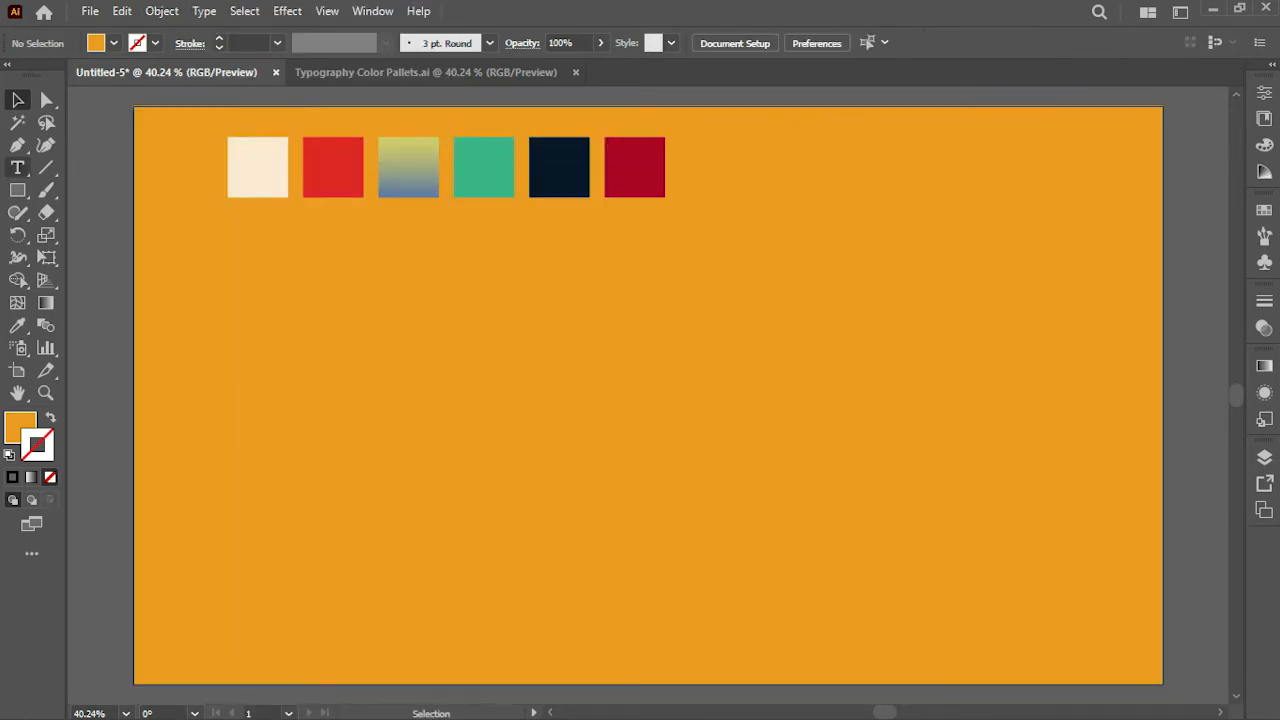
Add the text "Color" near the middle of the artboard at 72 pt
{"action": "left_click", "coordinate": [18, 168]}
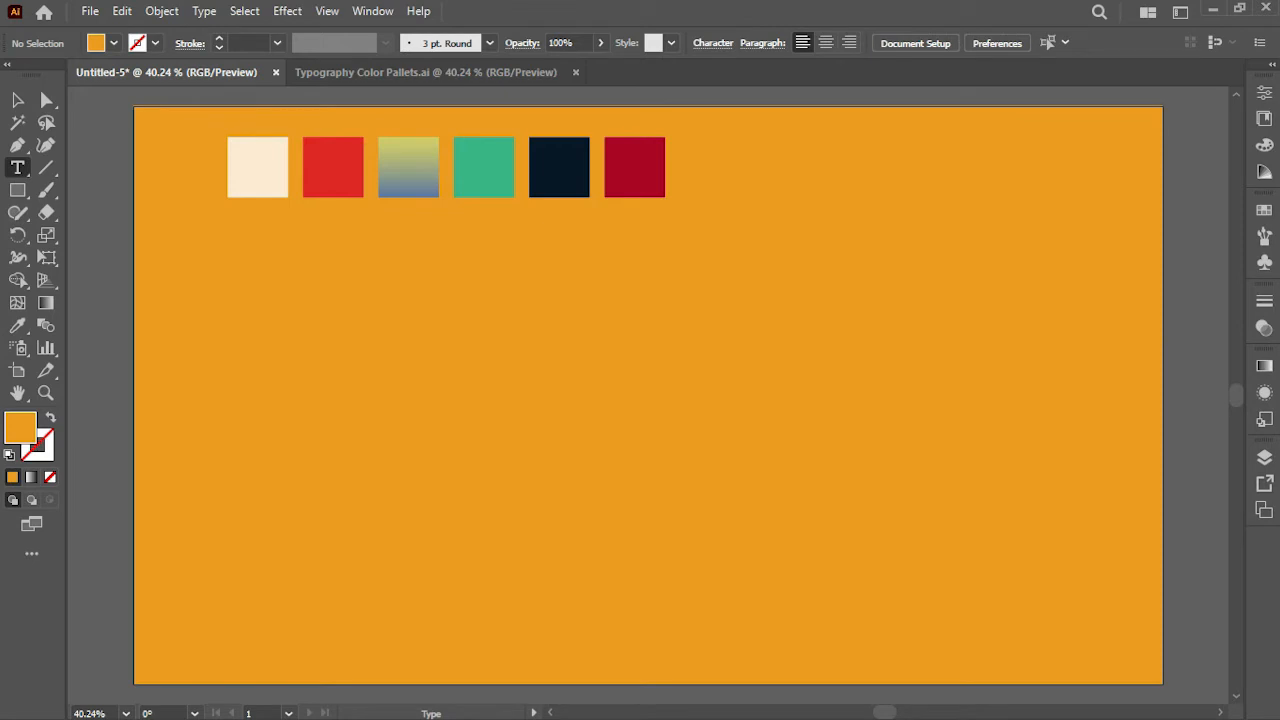
{"action": "left_click", "coordinate": [553, 373]}
{"action": "left_click", "coordinate": [928, 43]}
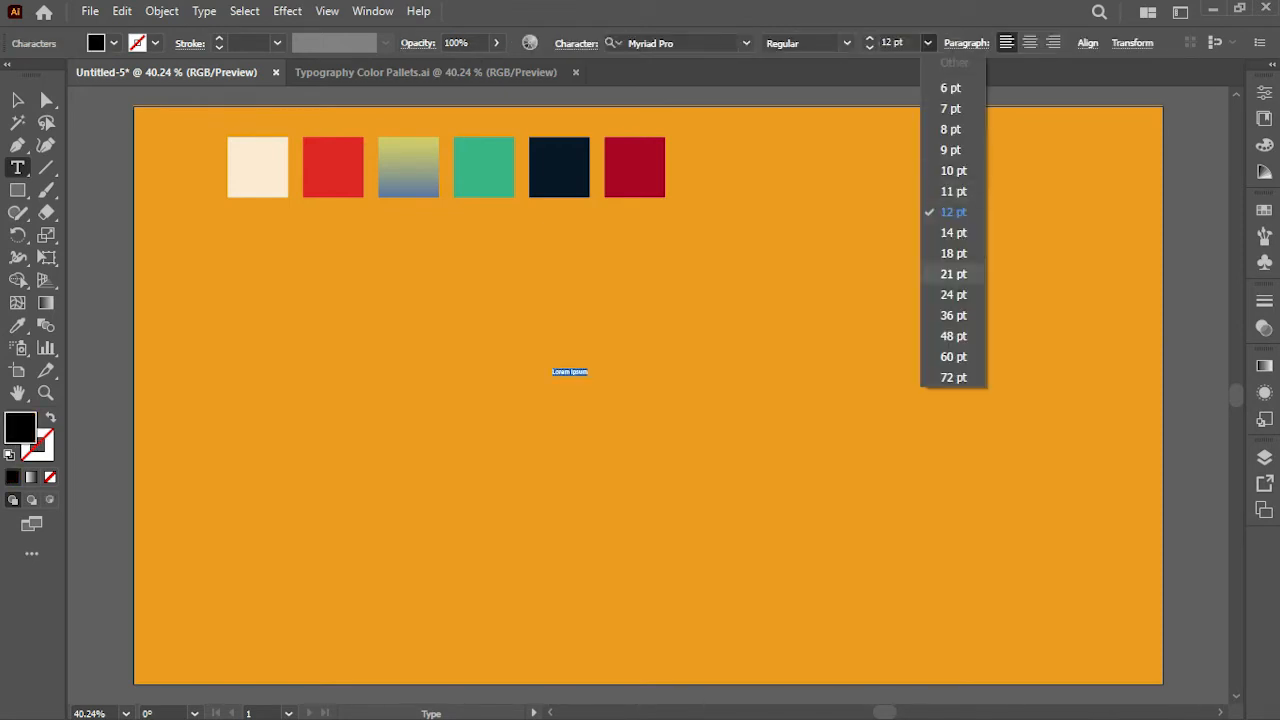
{"action": "left_click", "coordinate": [953, 377]}
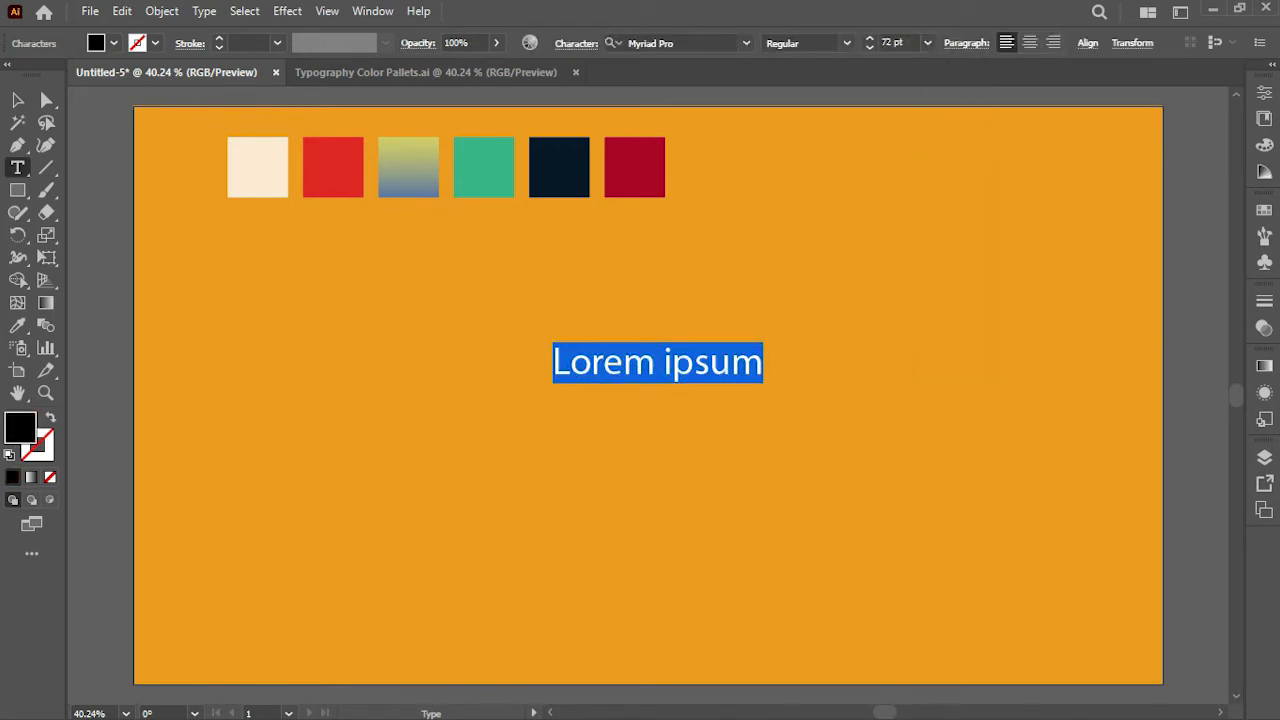
{"action": "type", "text": "Colo"}
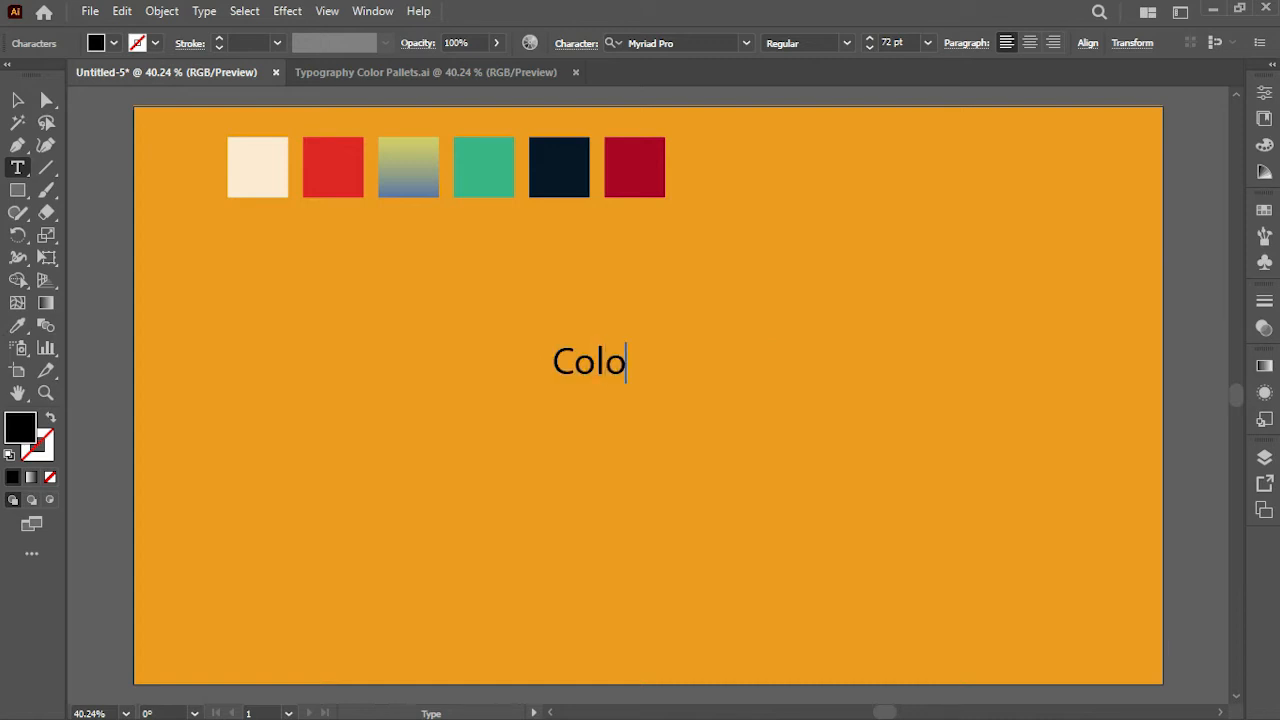
{"action": "type", "text": "r"}
{"action": "left_click", "coordinate": [17, 100]}
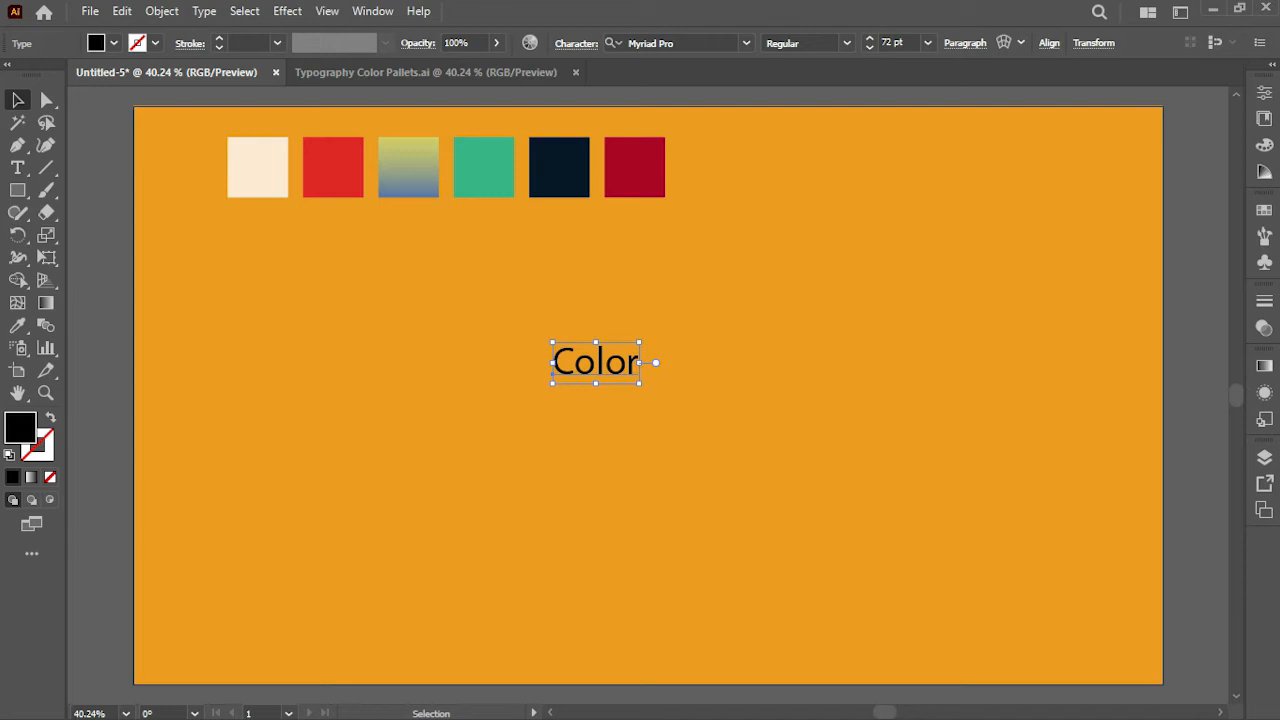
Change the font of the "Color" text to Cinderela Personal Use Regular
{"action": "left_click", "coordinate": [746, 43]}
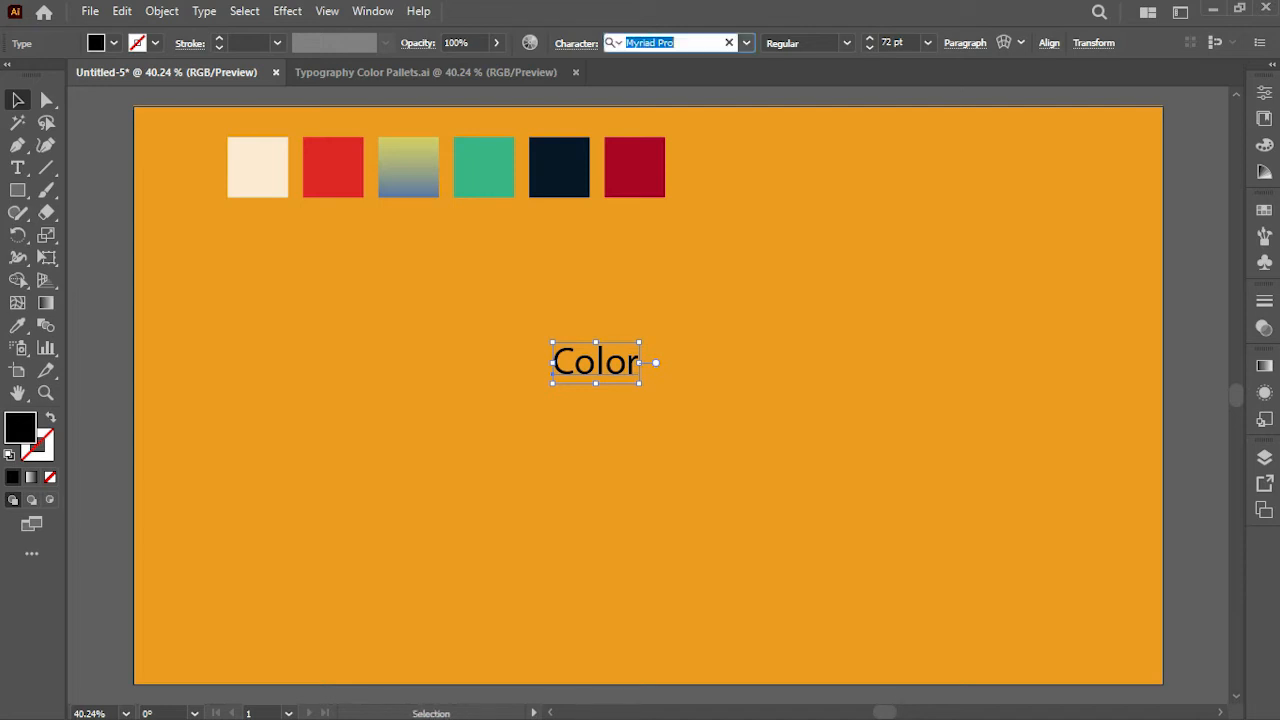
{"action": "type", "text": "cin"}
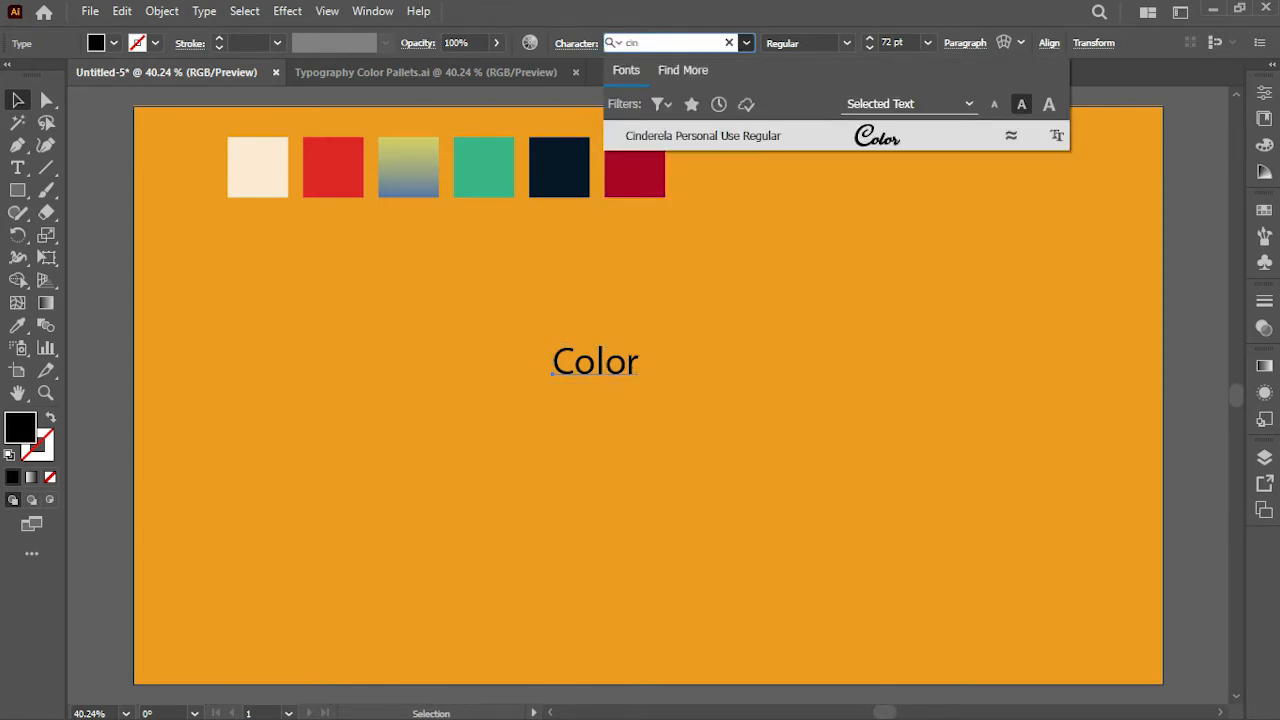
{"action": "key", "text": "Return"}
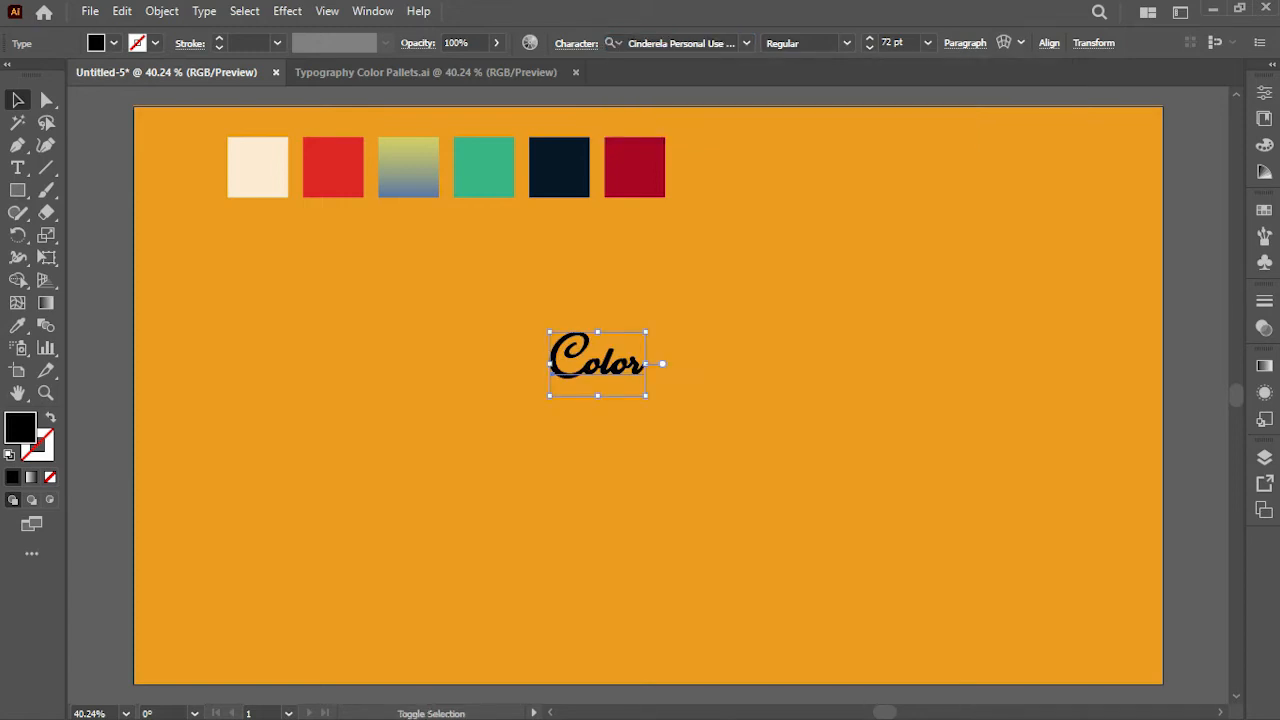
Enlarge the "Color" text and set its font size to 164 pt
{"action": "left_click_drag", "start_coordinate": [645, 363], "coordinate": [714, 412]}
{"action": "left_click", "coordinate": [722, 318]}
{"action": "left_click", "coordinate": [655, 398]}
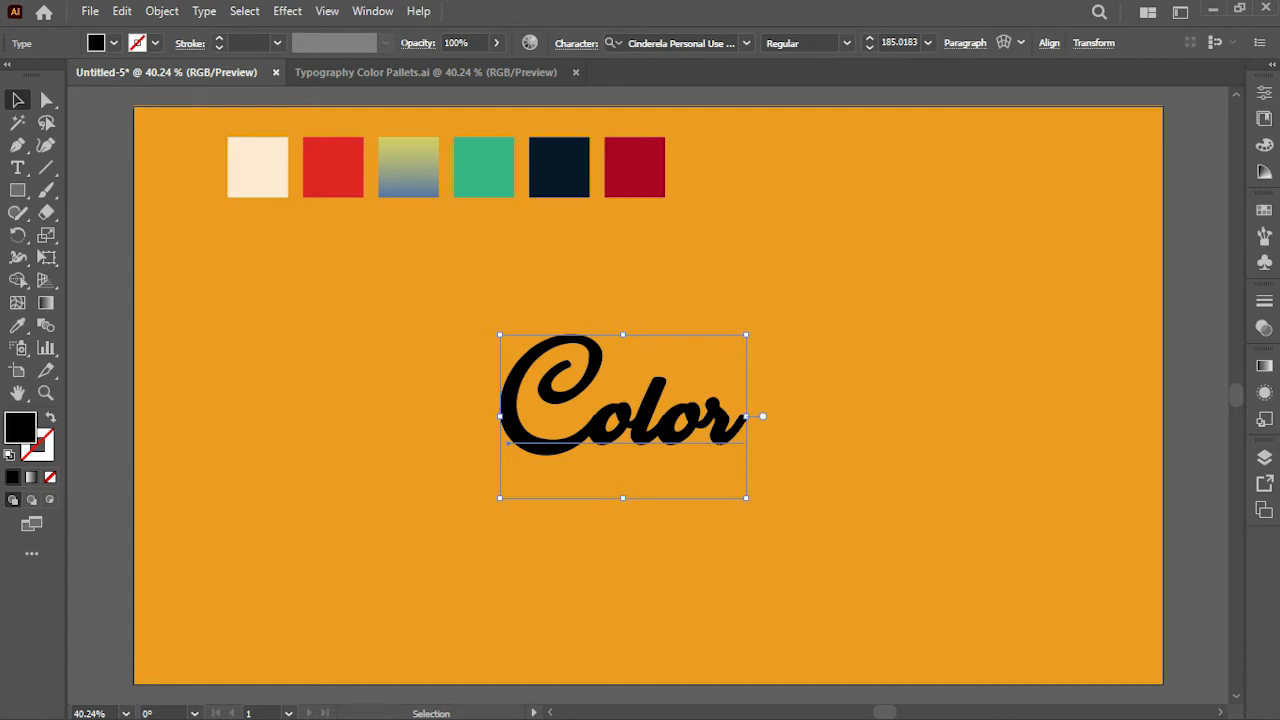
{"action": "left_click_drag", "start_coordinate": [882, 43], "coordinate": [924, 43]}
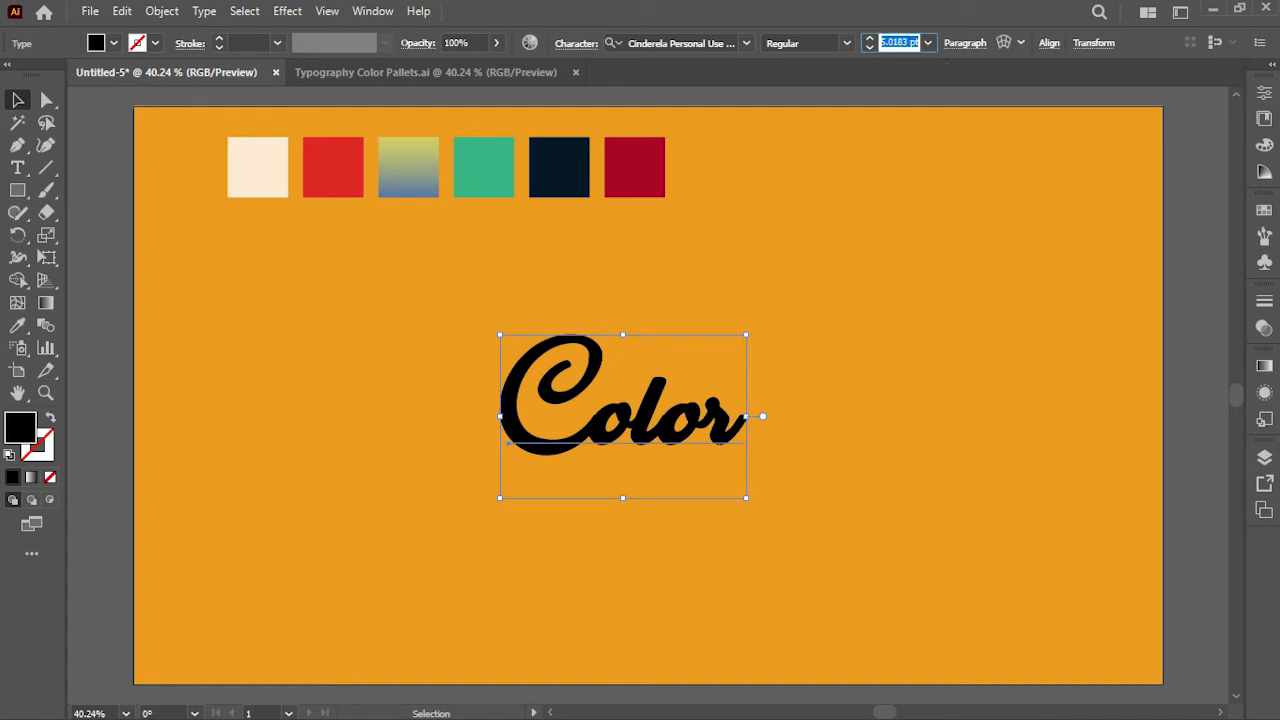
{"action": "type", "text": "164"}
{"action": "left_click", "coordinate": [830, 318]}
{"action": "left_click", "coordinate": [705, 417]}
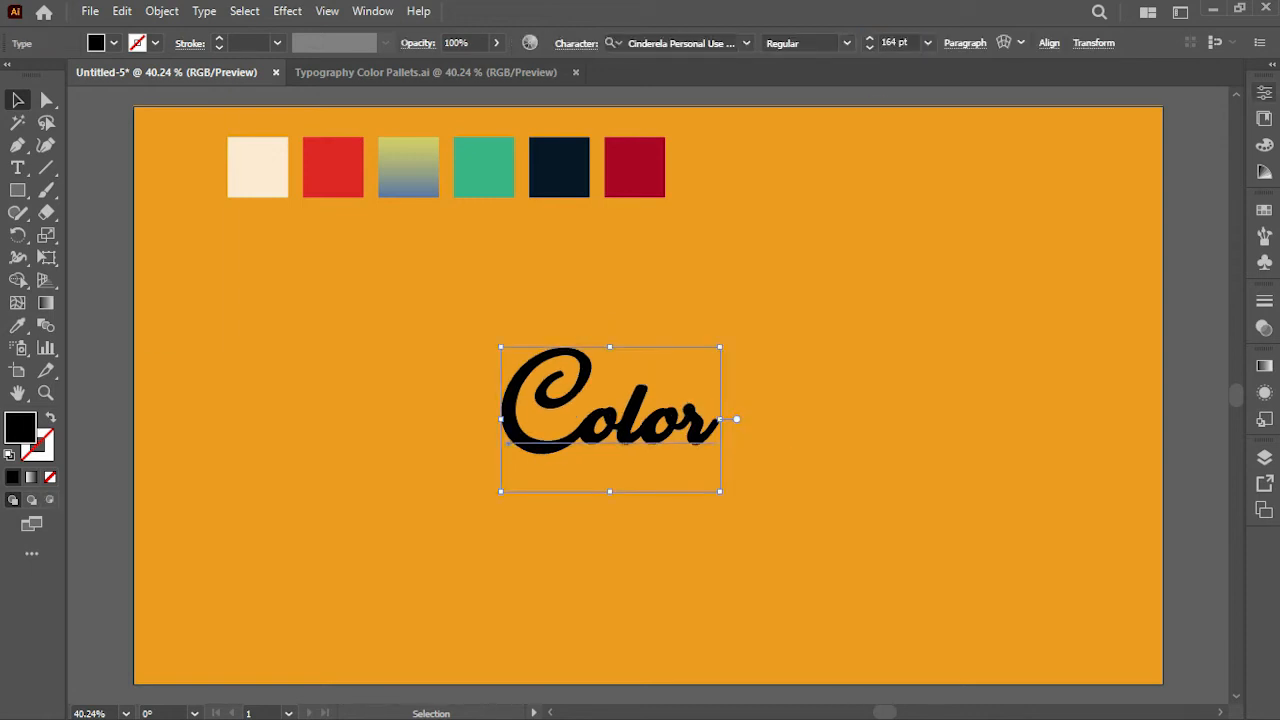
Align the "Color" text to the horizontal and vertical center of the artboard
{"action": "left_click", "coordinate": [1264, 92]}
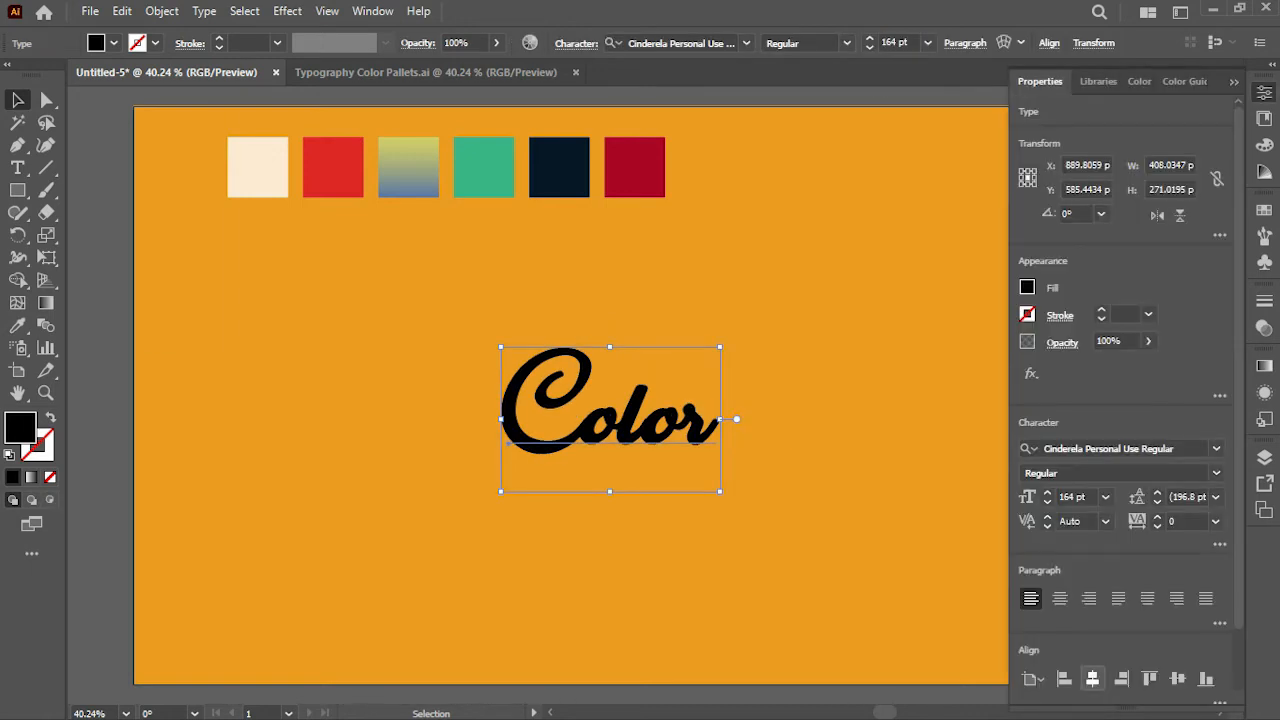
{"action": "left_click", "coordinate": [1093, 678]}
{"action": "left_click", "coordinate": [1178, 678]}
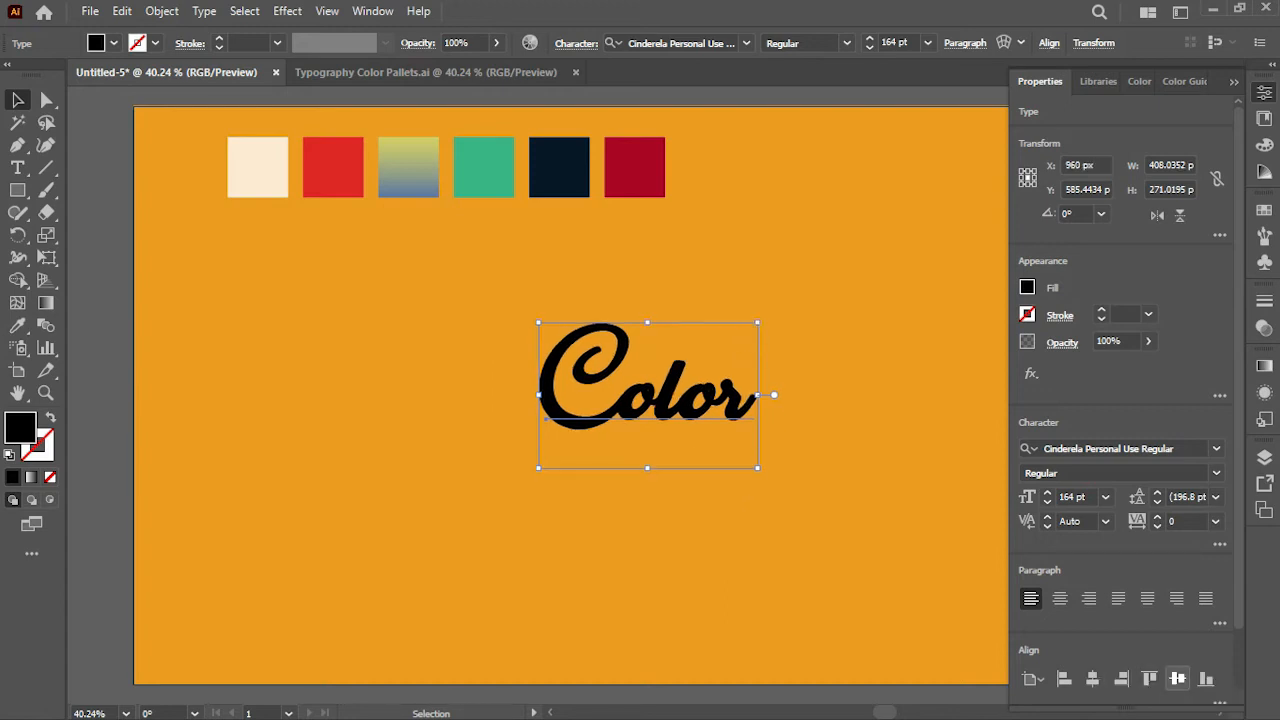
{"action": "left_click", "coordinate": [1234, 81]}
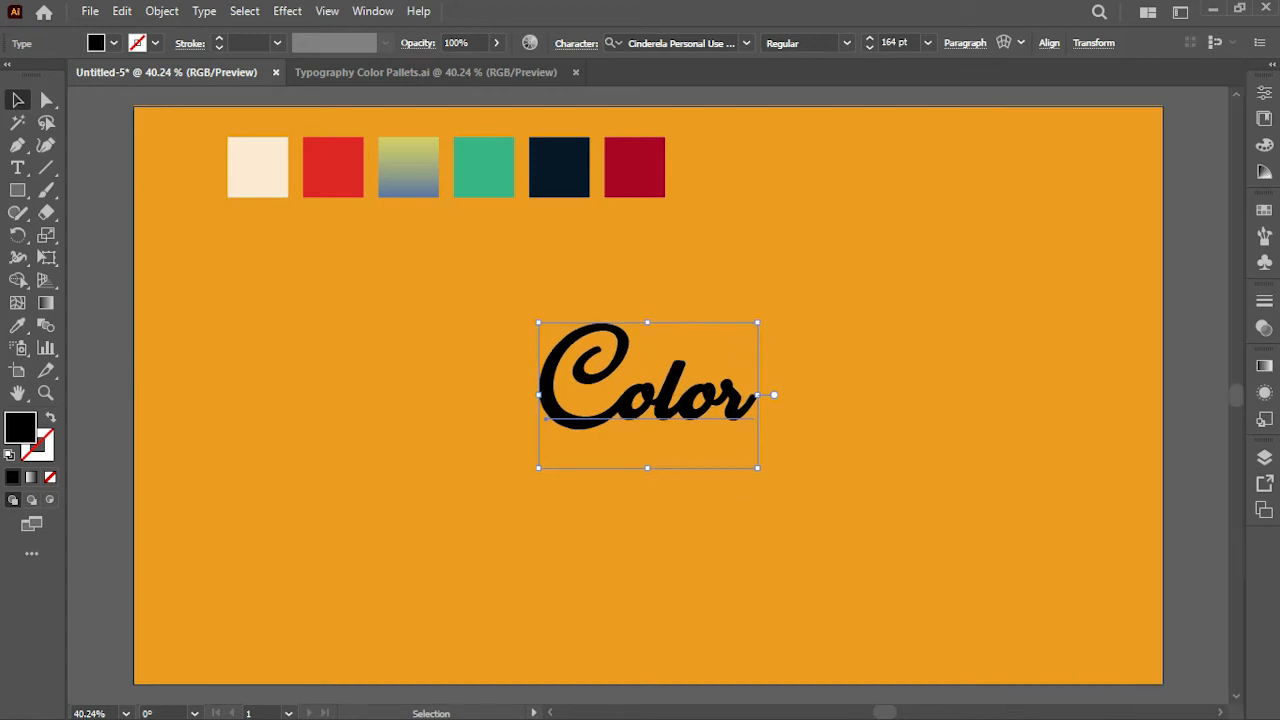
Scale the swatch group down to about half its size and place it just above the "Color" text
{"action": "left_click", "coordinate": [374, 268]}
{"action": "left_click", "coordinate": [260, 170]}
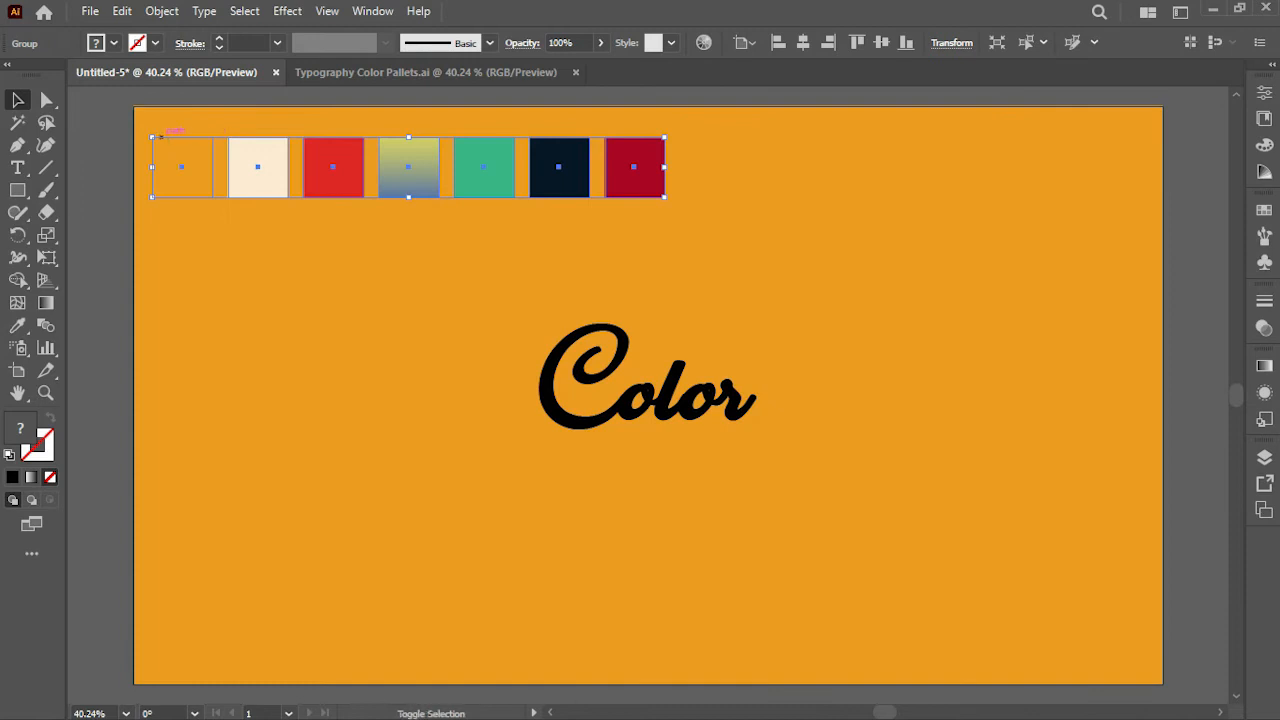
{"action": "left_click_drag", "start_coordinate": [151, 136], "coordinate": [408, 167]}
{"action": "left_click_drag", "start_coordinate": [536, 182], "coordinate": [634, 273]}
{"action": "left_click", "coordinate": [470, 320]}
Add a new fill to the "Color" text in its appearance attributes
{"action": "key", "text": "z"}
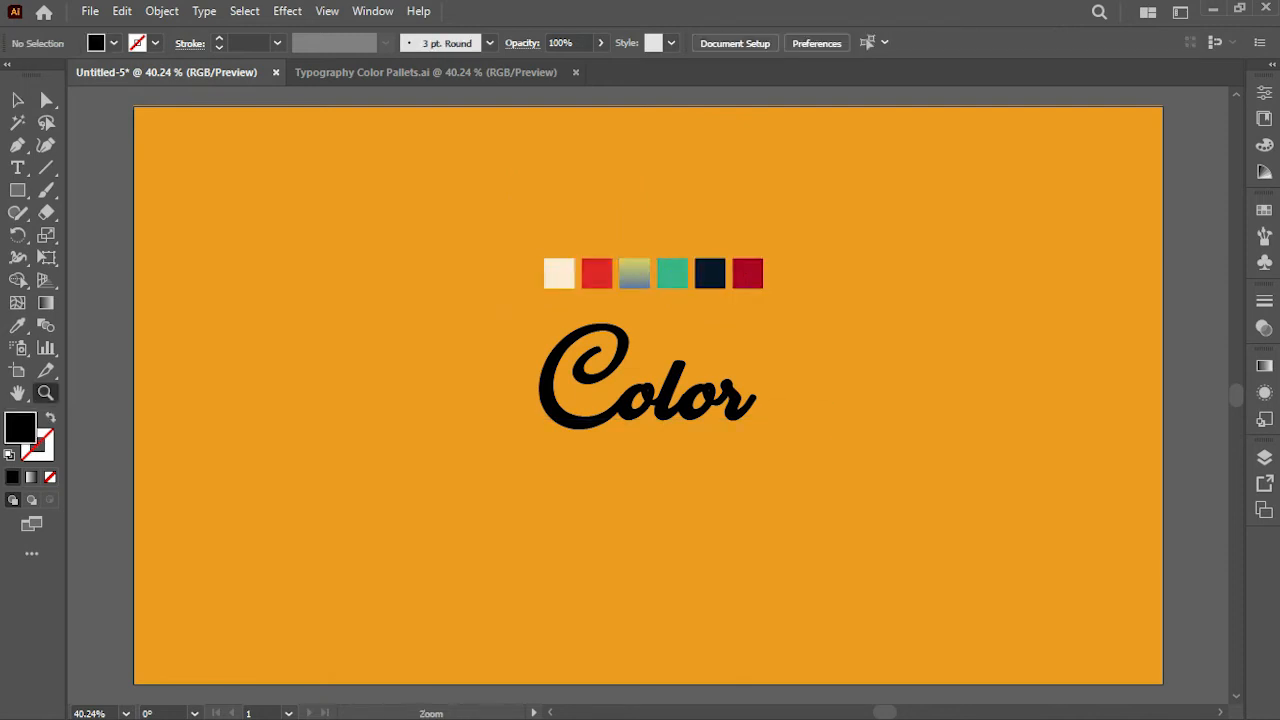
{"action": "key", "text": "v"}
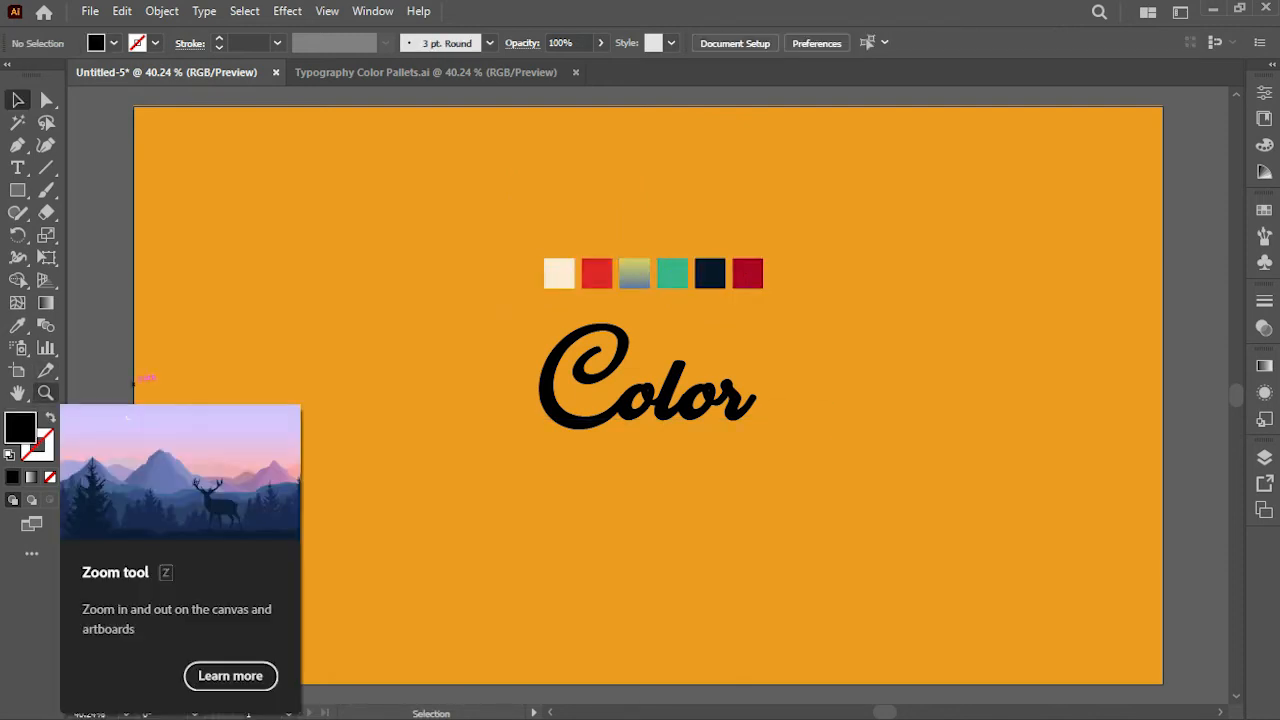
{"action": "left_click", "coordinate": [45, 392]}
{"action": "left_click_drag", "start_coordinate": [666, 367], "coordinate": [763, 410]}
{"action": "key", "text": "space"}
{"action": "left_click_drag", "start_coordinate": [680, 276], "coordinate": [708, 276]}
{"action": "key", "text": "v"}
{"action": "left_click", "coordinate": [654, 470]}
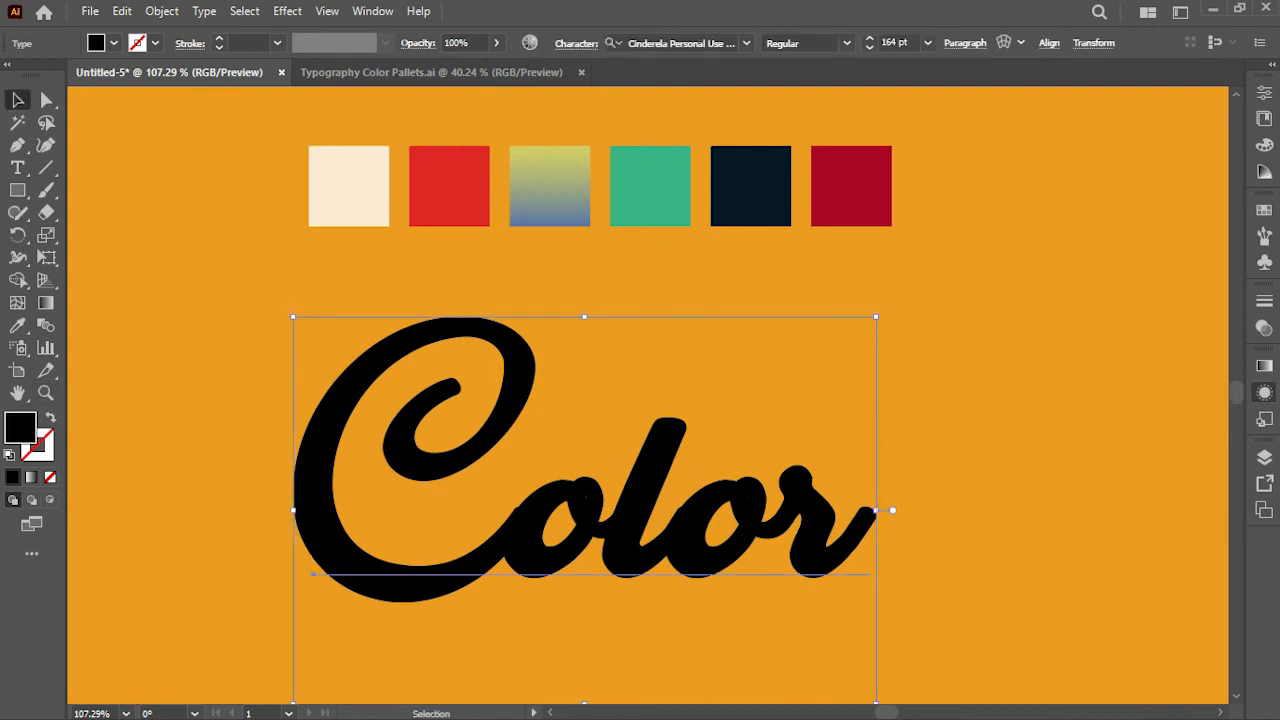
{"action": "left_click", "coordinate": [1264, 392]}
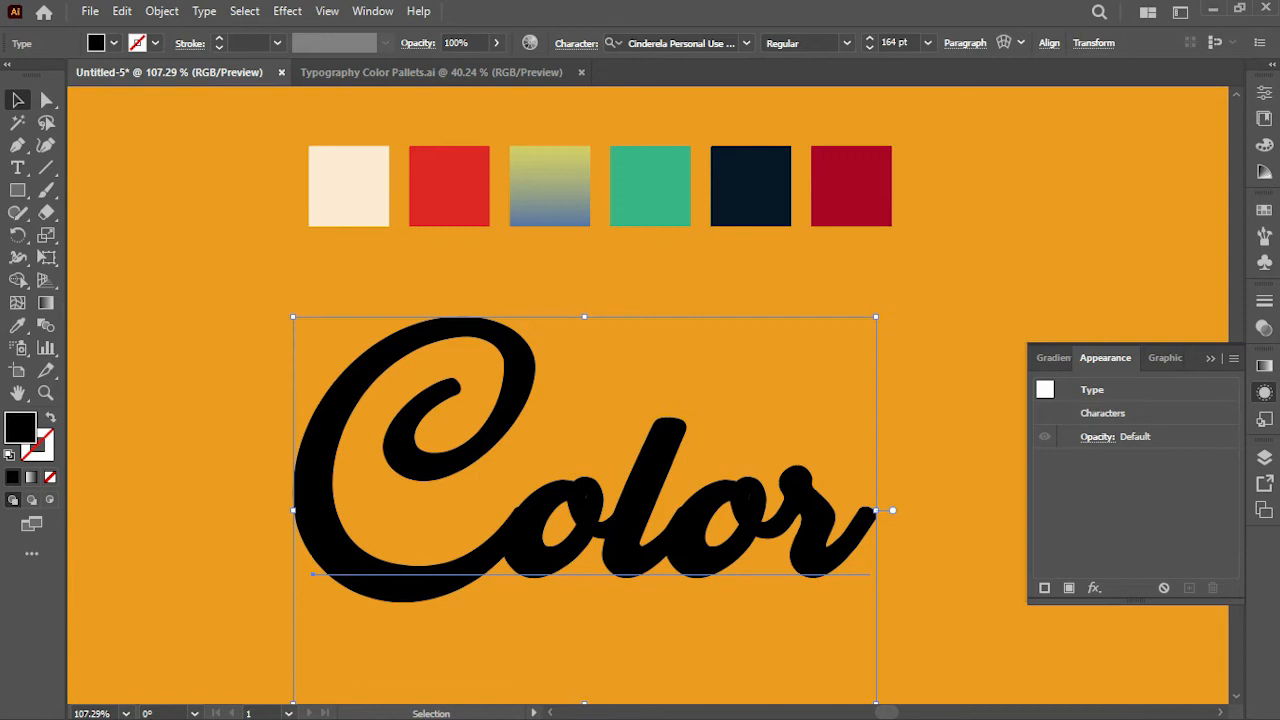
{"action": "left_click", "coordinate": [1069, 588]}
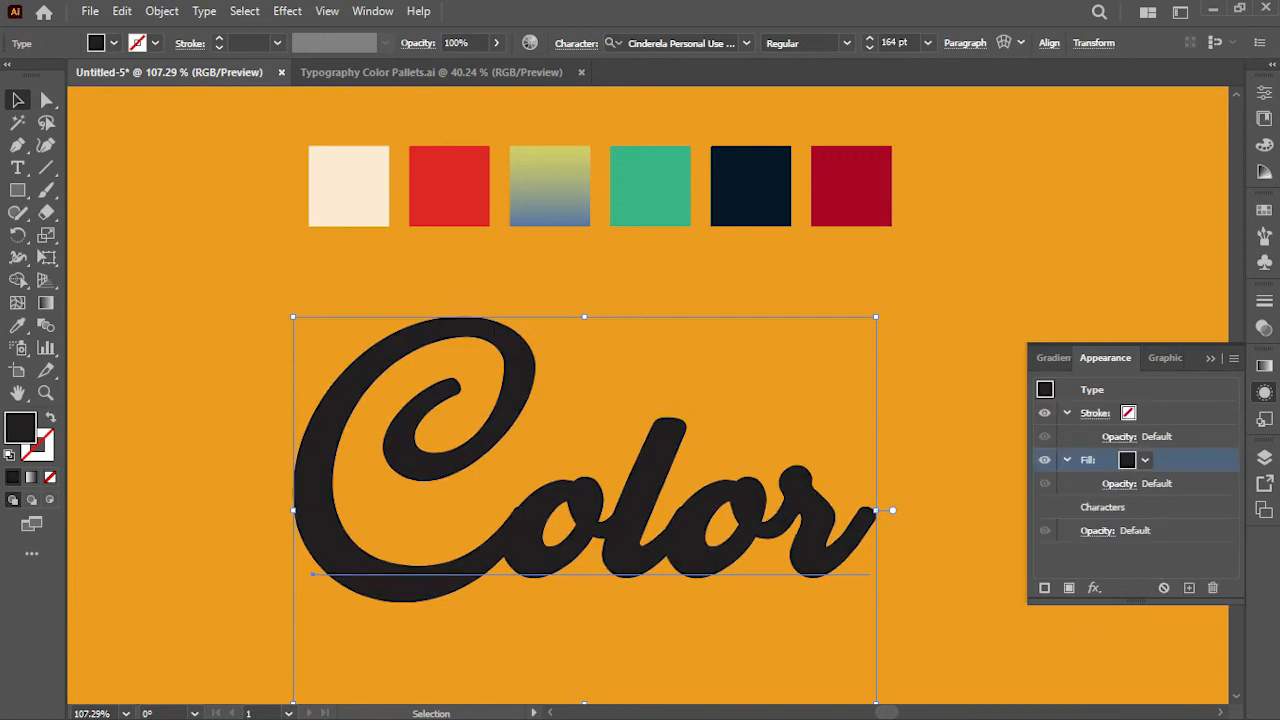
Apply the cream swatch's color to the text's new fill with the Eyedropper
{"action": "key", "text": "i"}
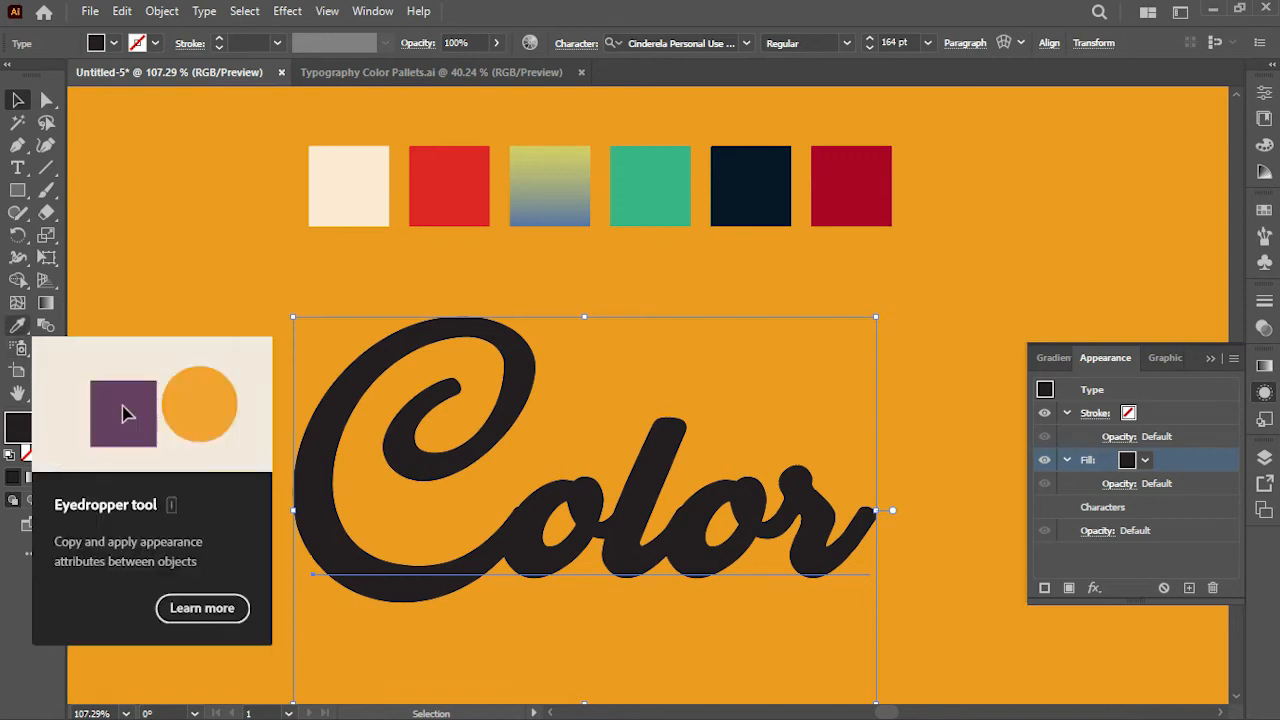
{"action": "left_click", "coordinate": [17, 325]}
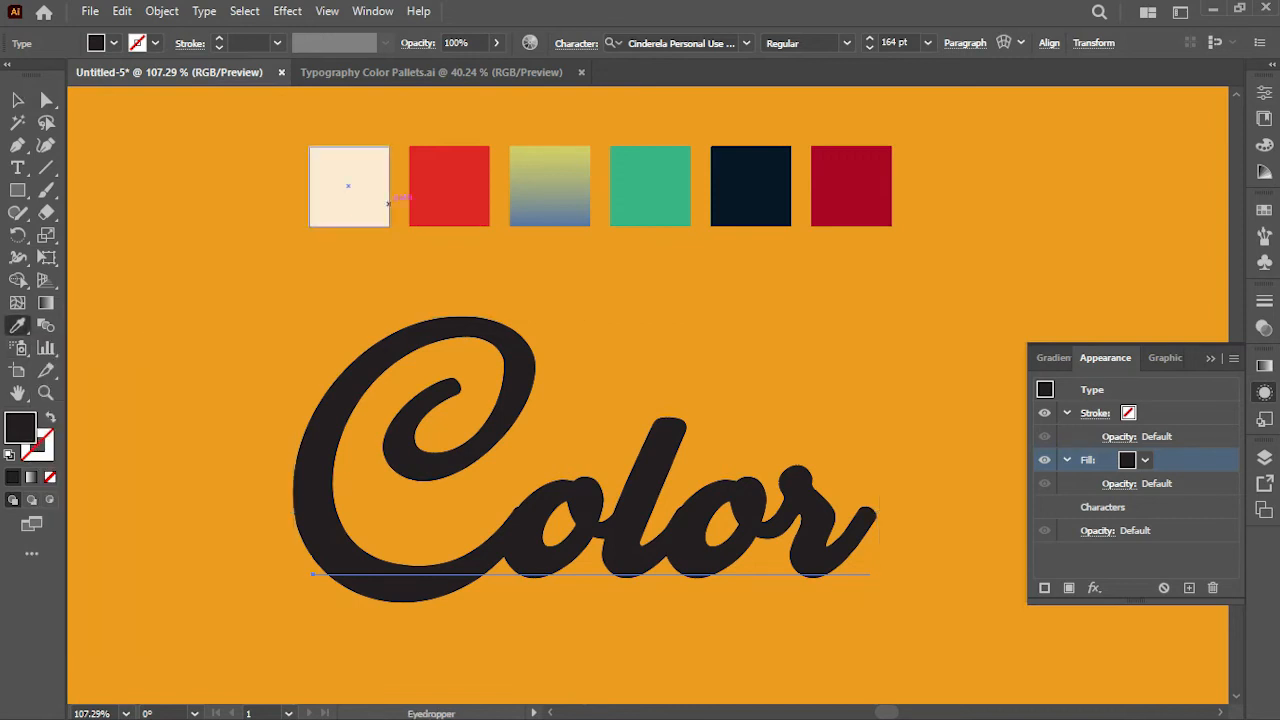
{"action": "left_click", "coordinate": [349, 186]}
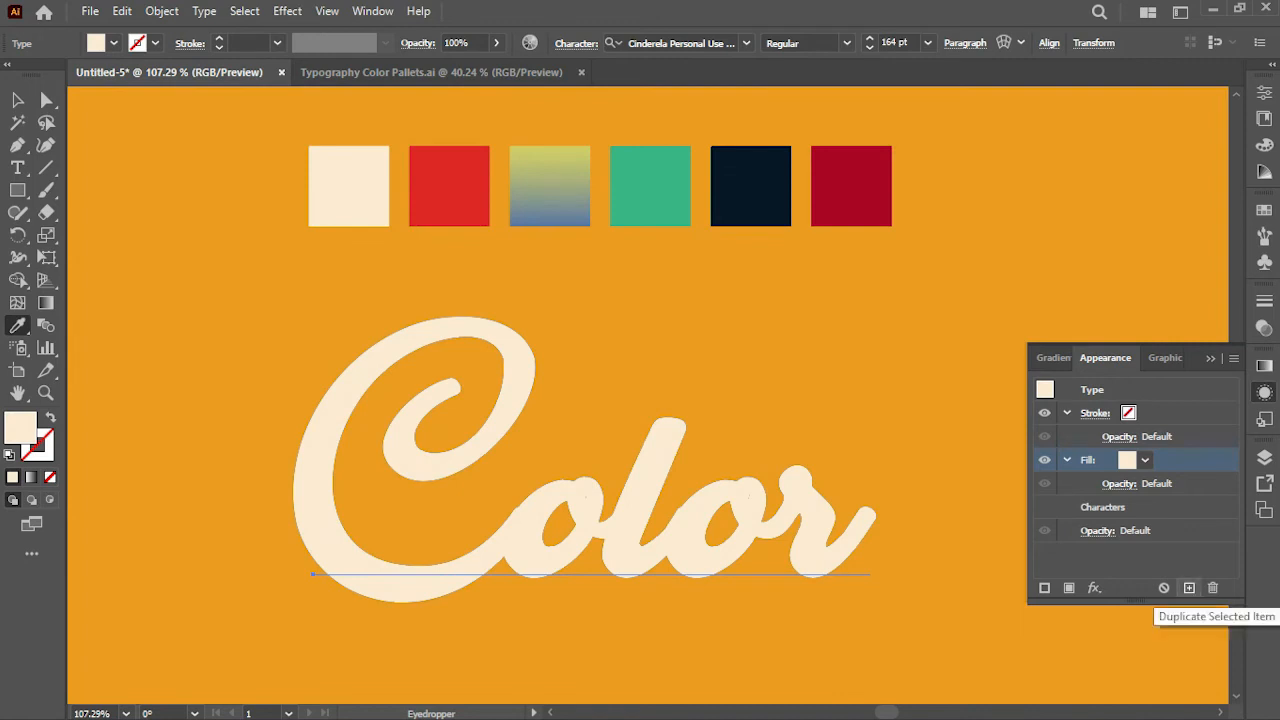
Duplicate the cream fill, select the lower copy, and collapse the expanded fill and stroke entries
{"action": "left_click", "coordinate": [1189, 588]}
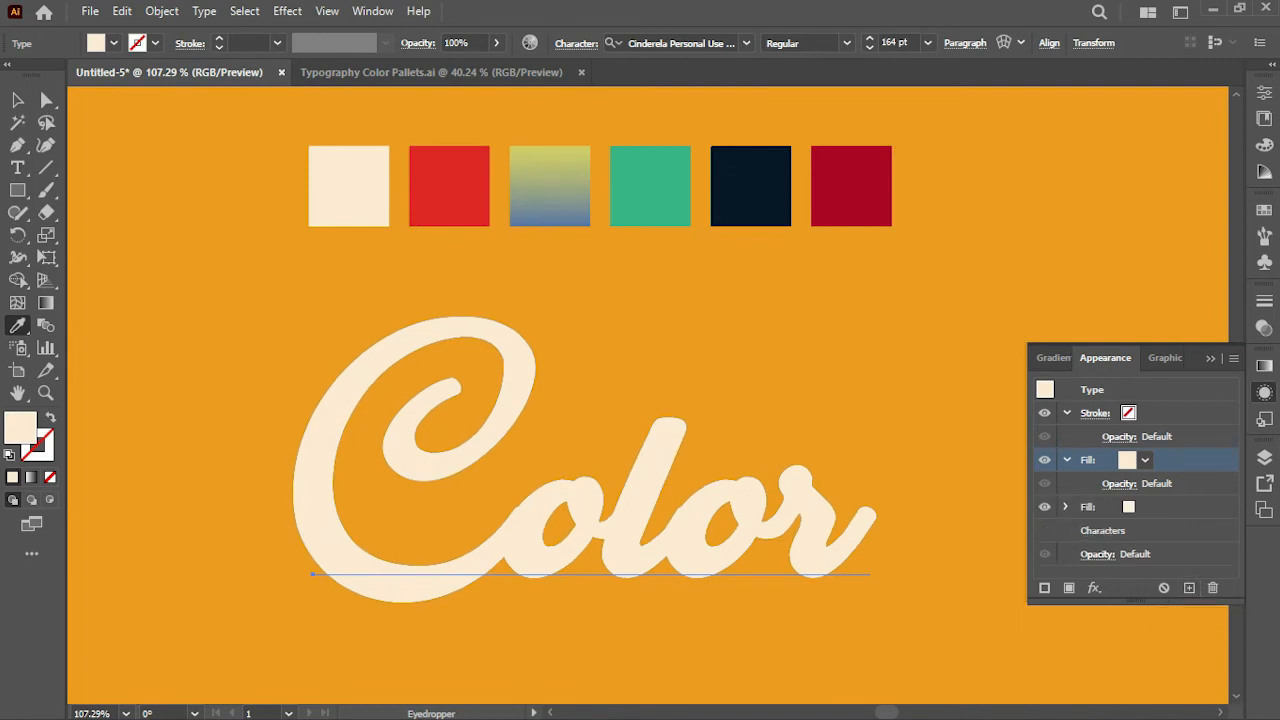
{"action": "left_click", "coordinate": [1185, 507]}
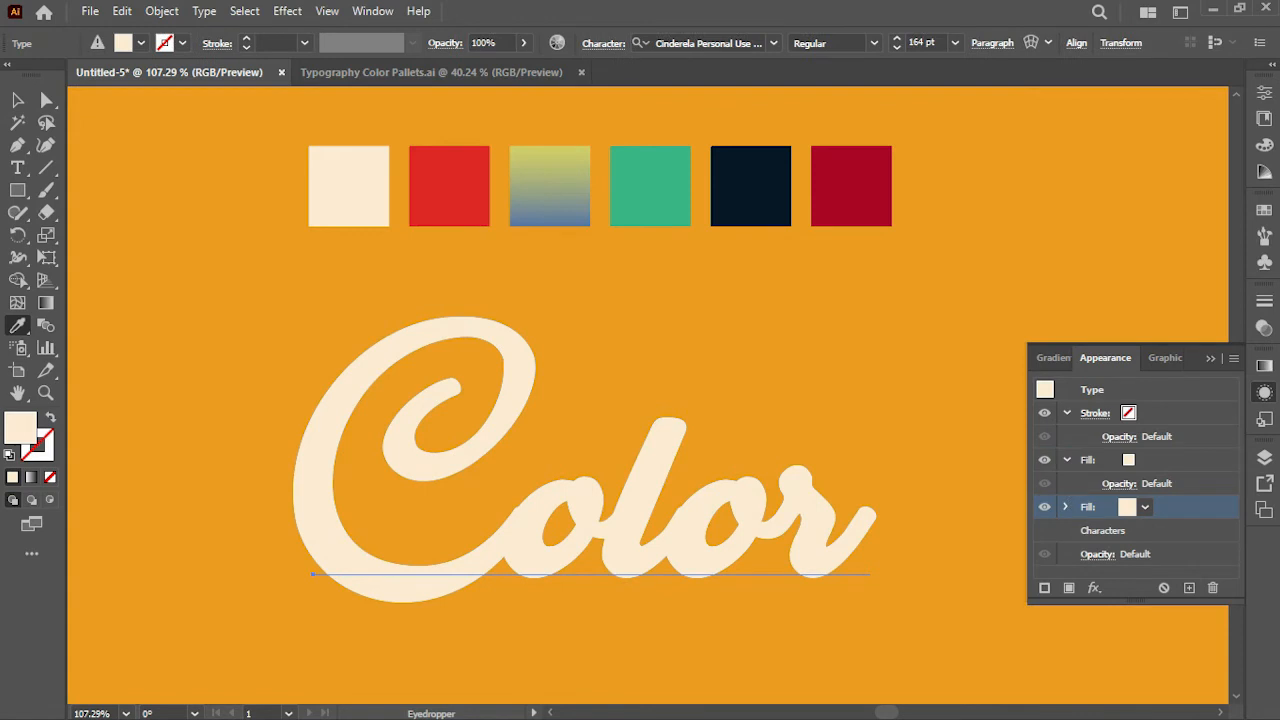
{"action": "left_click", "coordinate": [1067, 460]}
{"action": "left_click", "coordinate": [1067, 413]}
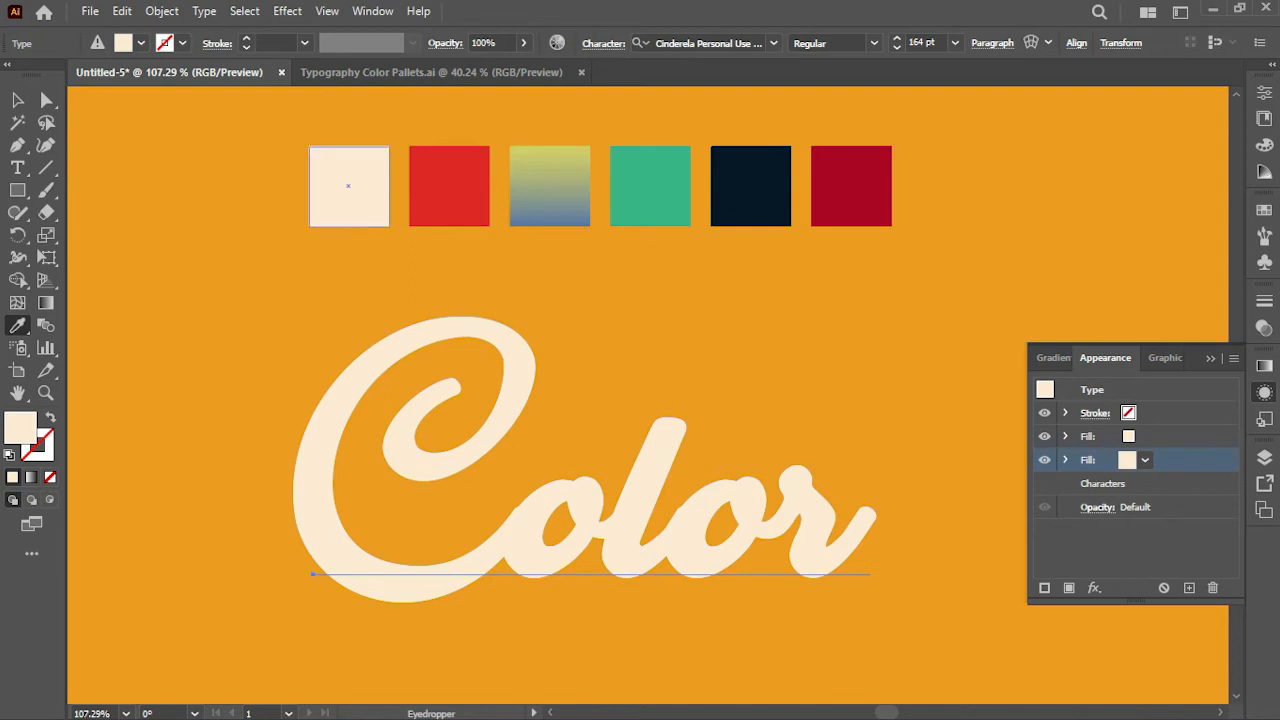
Color the lower fill with the red swatch and add a Transform effect moving it 1 px horizontally and vertically with 6 copies
{"action": "left_click", "coordinate": [449, 186]}
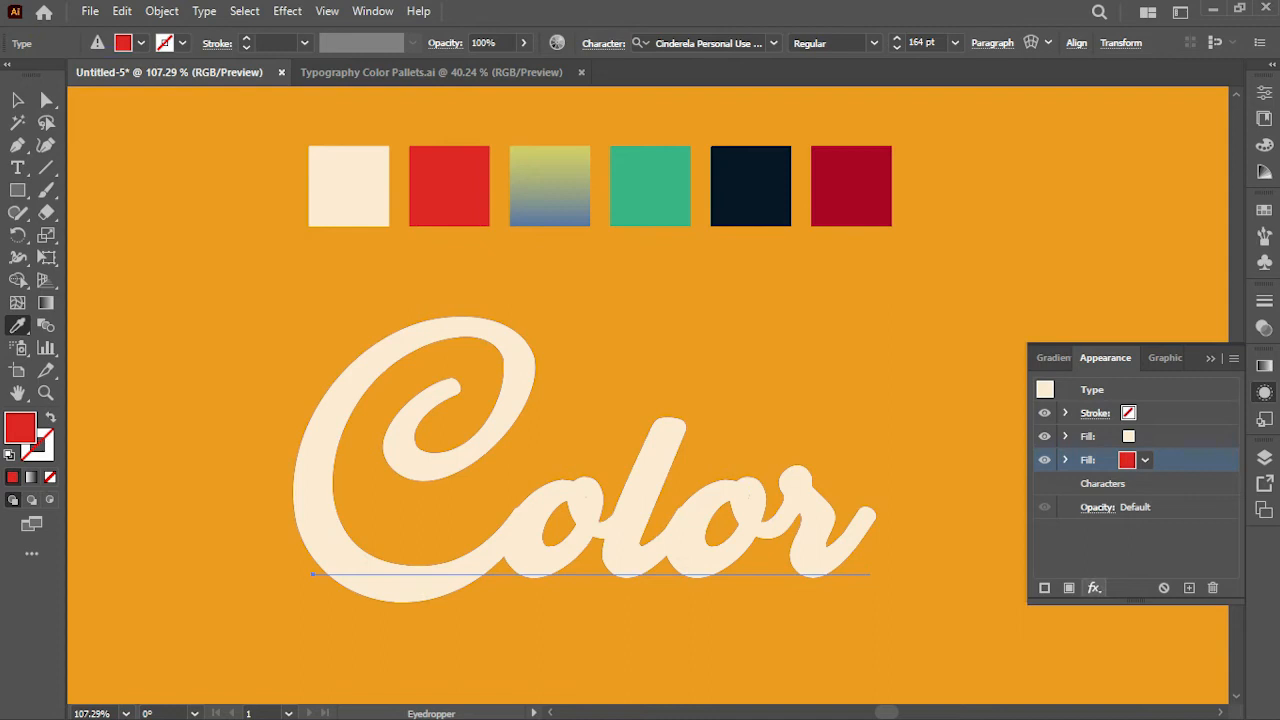
{"action": "left_click", "coordinate": [1094, 588]}
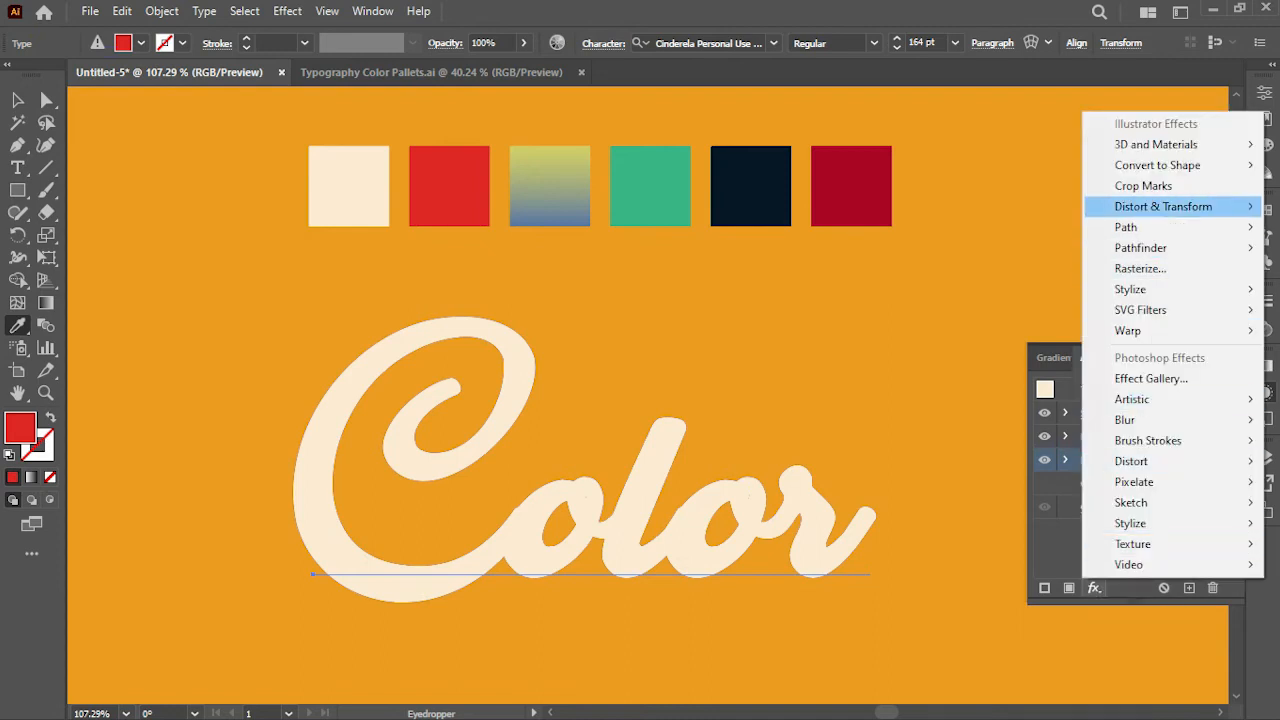
{"action": "mouse_move", "coordinate": [1163, 206]}
{"action": "left_click", "coordinate": [979, 269]}
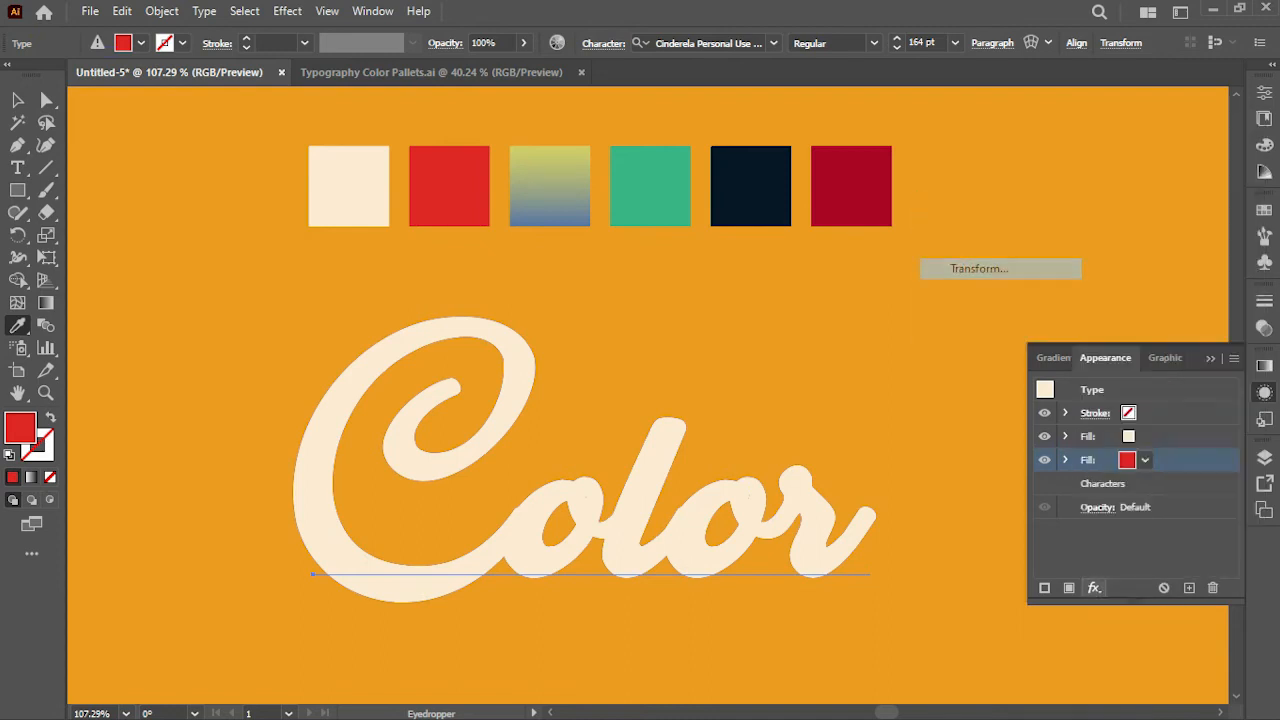
{"action": "left_click_drag", "start_coordinate": [708, 253], "coordinate": [677, 253]}
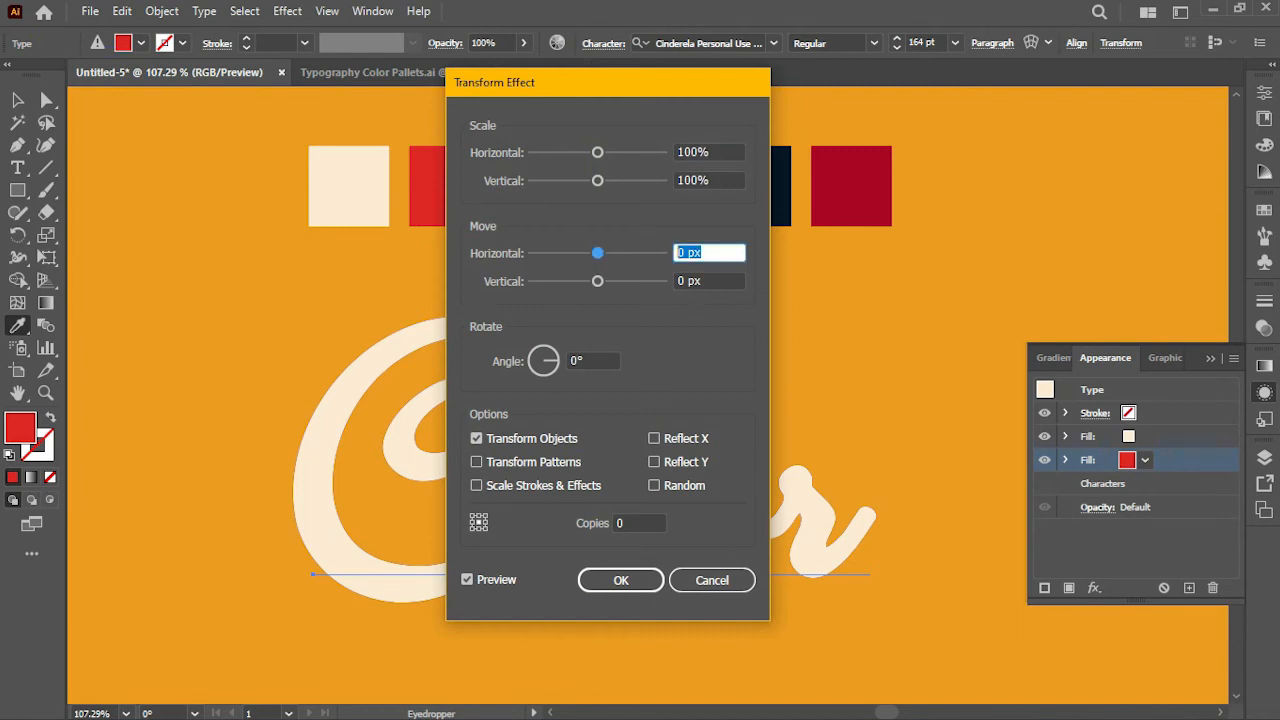
{"action": "type", "text": "1"}
{"action": "key", "text": "Tab"}
{"action": "type", "text": "1"}
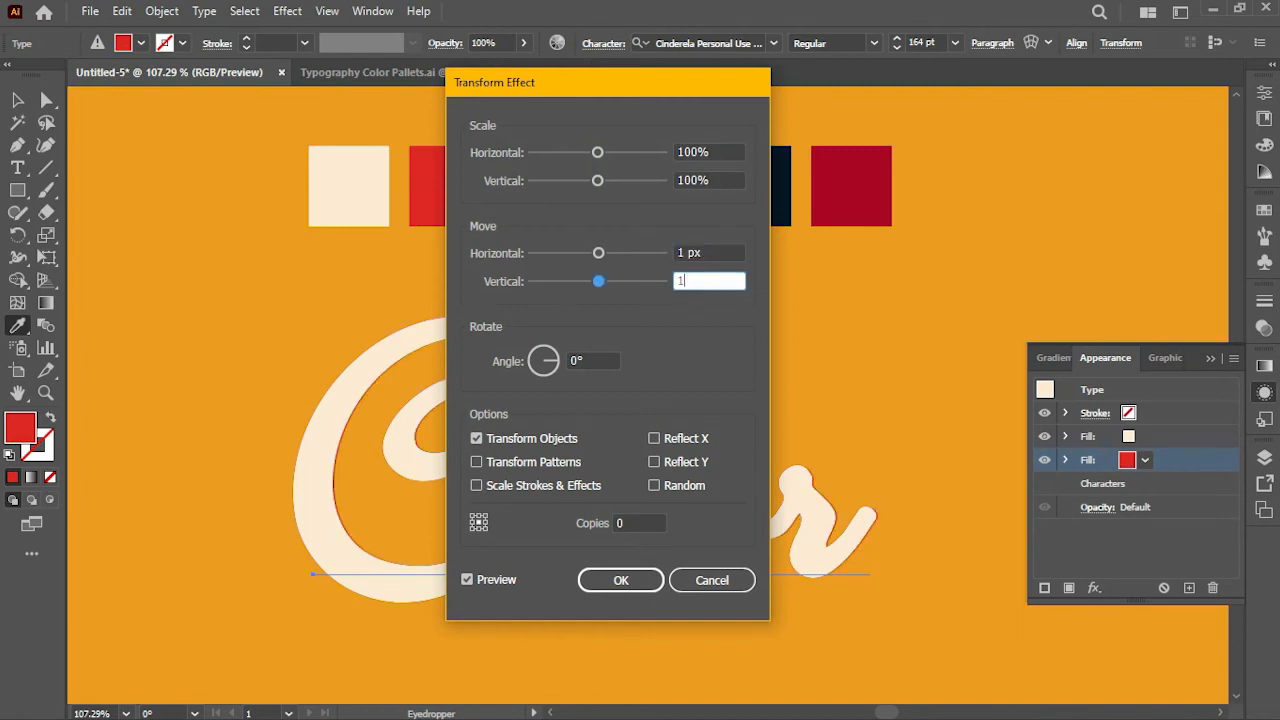
{"action": "left_click_drag", "start_coordinate": [640, 523], "coordinate": [615, 523]}
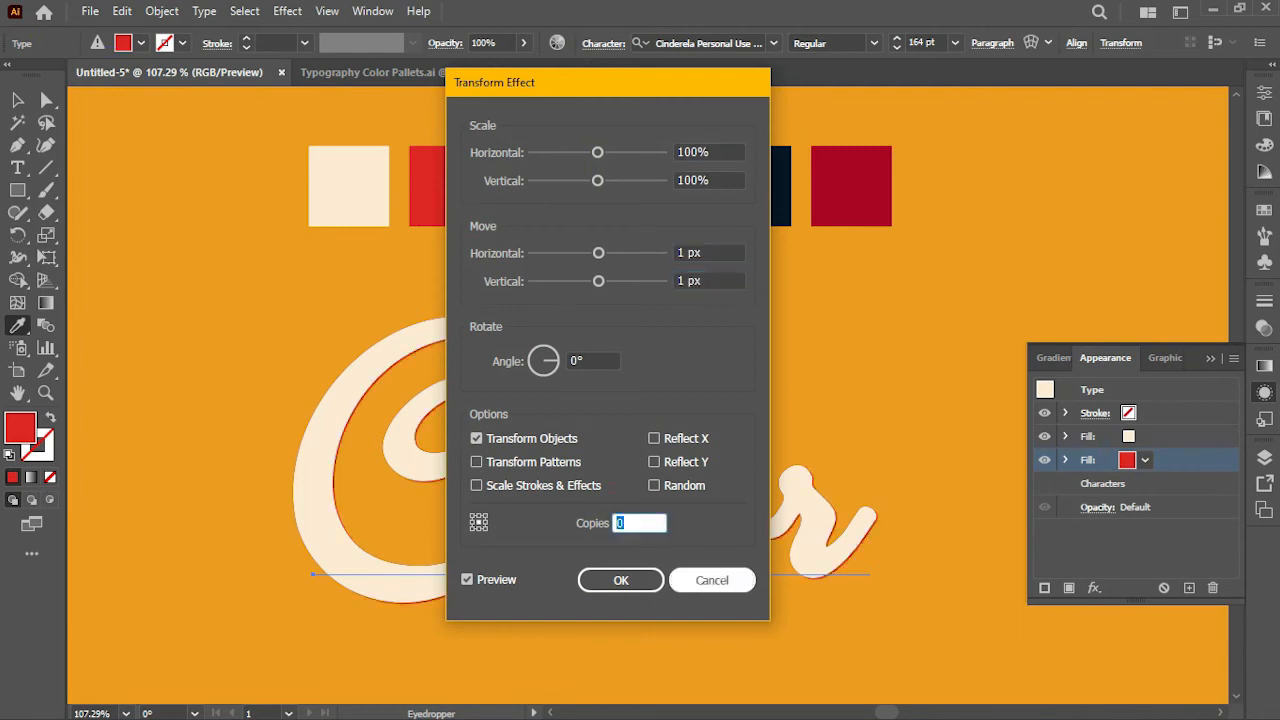
{"action": "type", "text": "6"}
{"action": "left_click", "coordinate": [621, 580]}
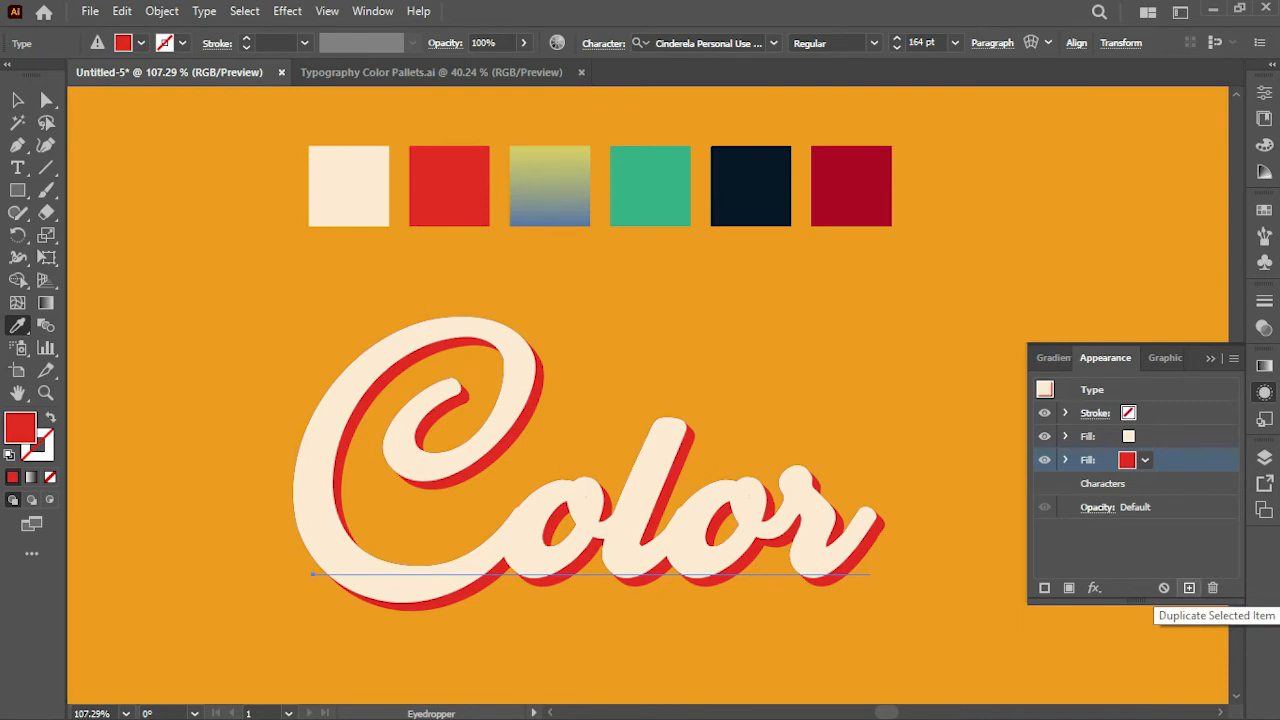
Duplicate the red fill and apply the yellow-to-blue gradient swatch to the lower copy
{"action": "left_click", "coordinate": [1189, 588]}
{"action": "left_click", "coordinate": [1184, 484]}
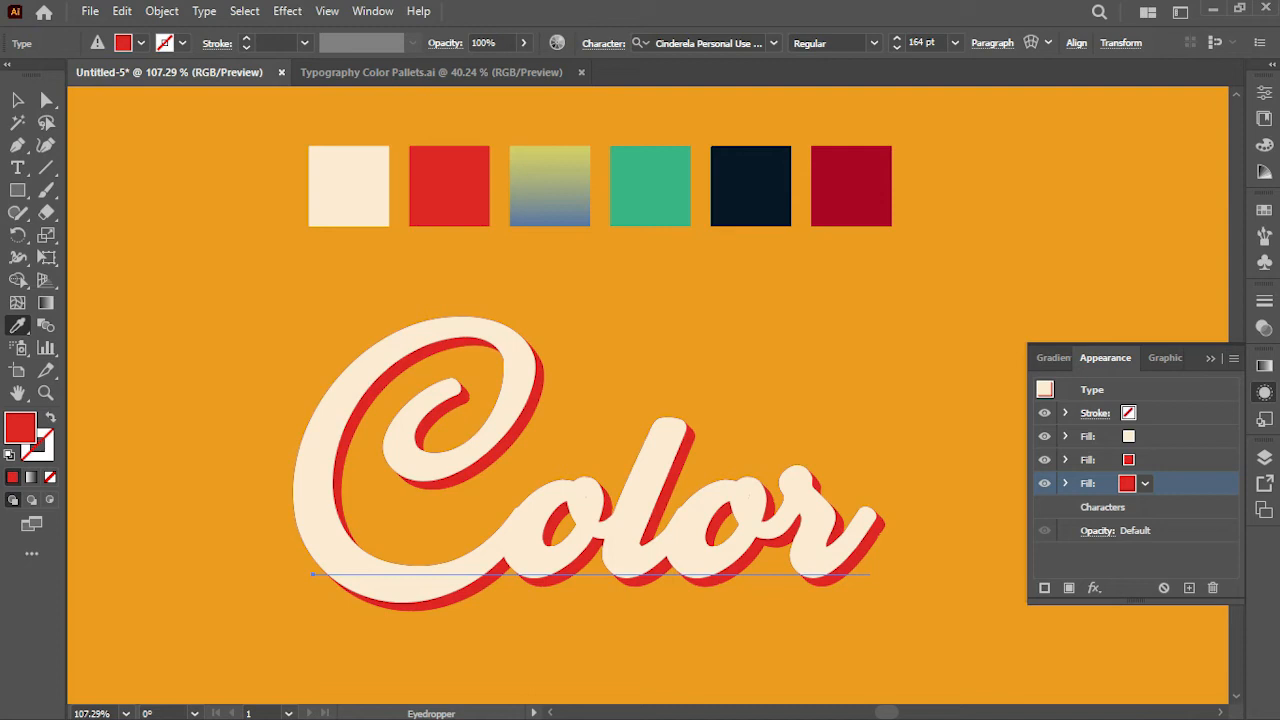
{"action": "left_click", "coordinate": [549, 186]}
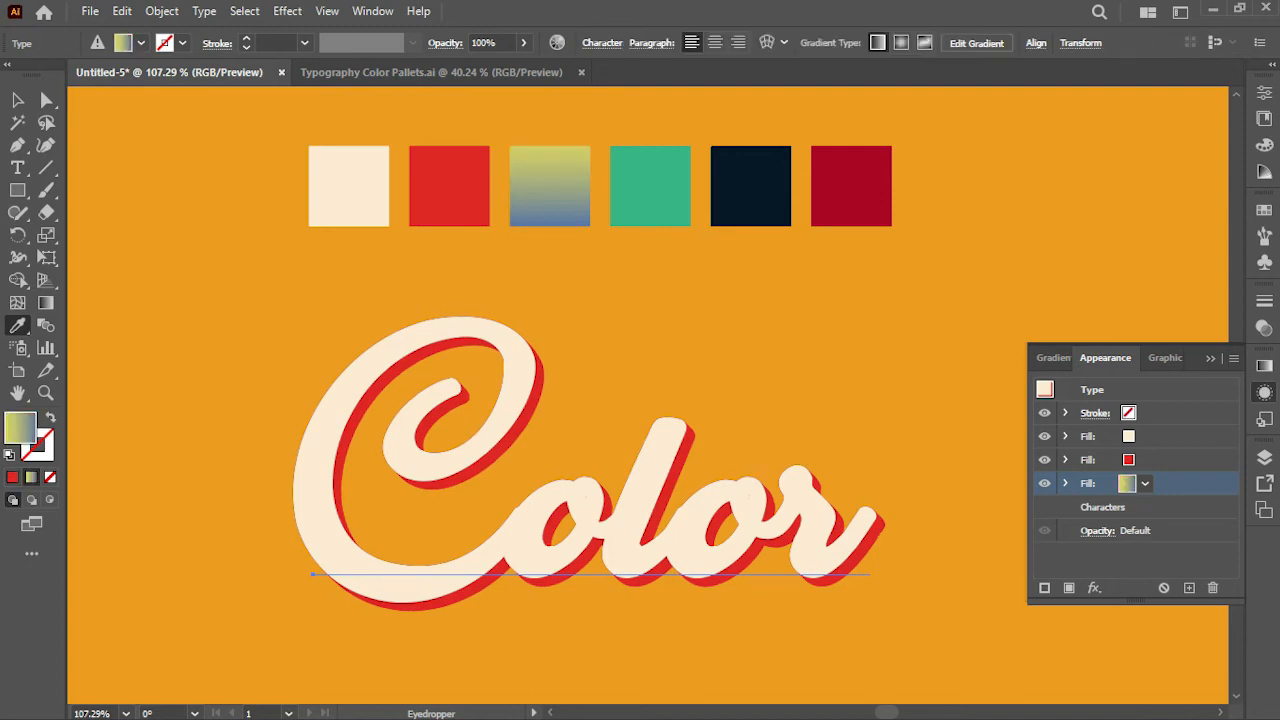
Set the gradient fill's Transform effect to 12 copies and collapse the fill's entry
{"action": "left_click", "coordinate": [1066, 483]}
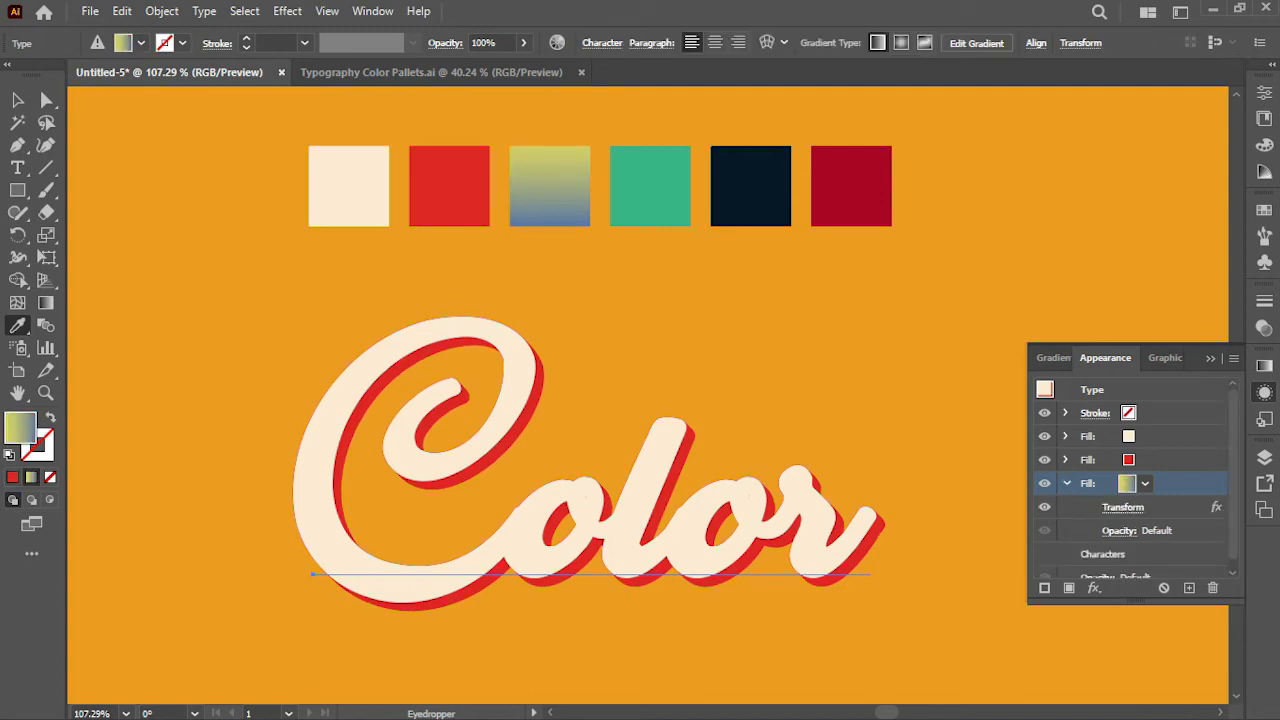
{"action": "left_click", "coordinate": [1123, 507]}
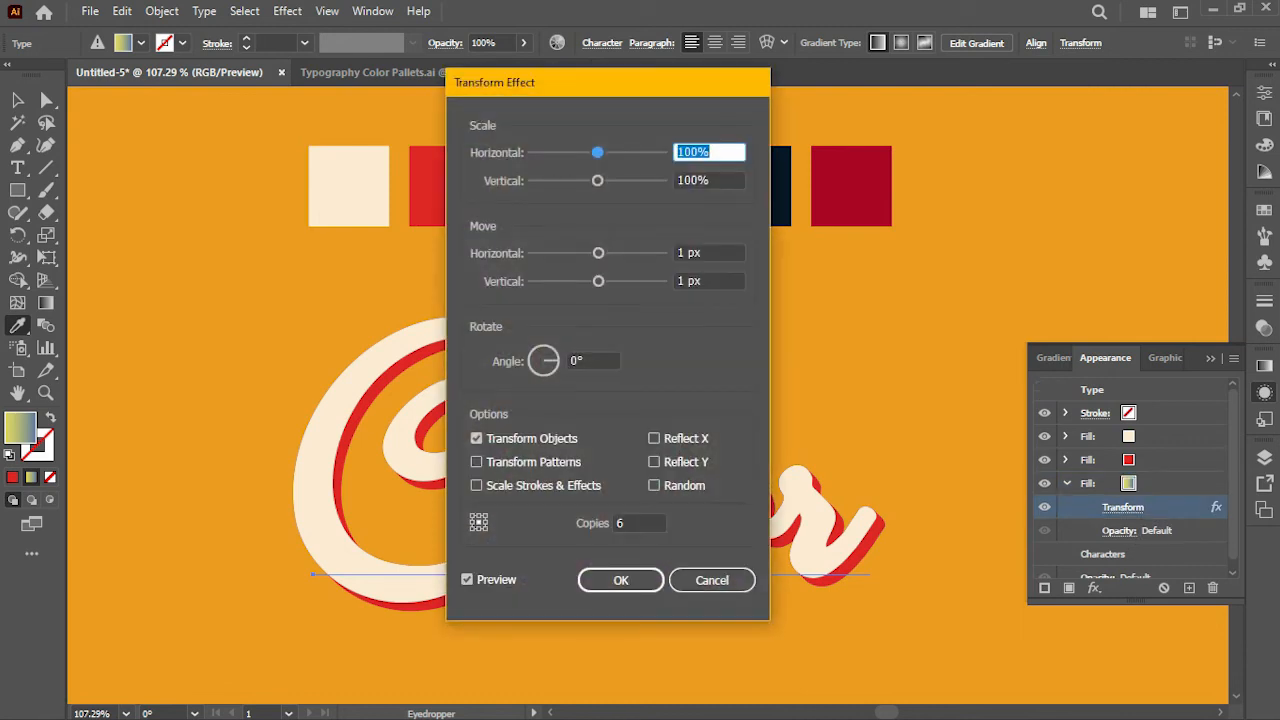
{"action": "double_click", "coordinate": [621, 523]}
{"action": "type", "text": "12"}
{"action": "key", "text": "Return"}
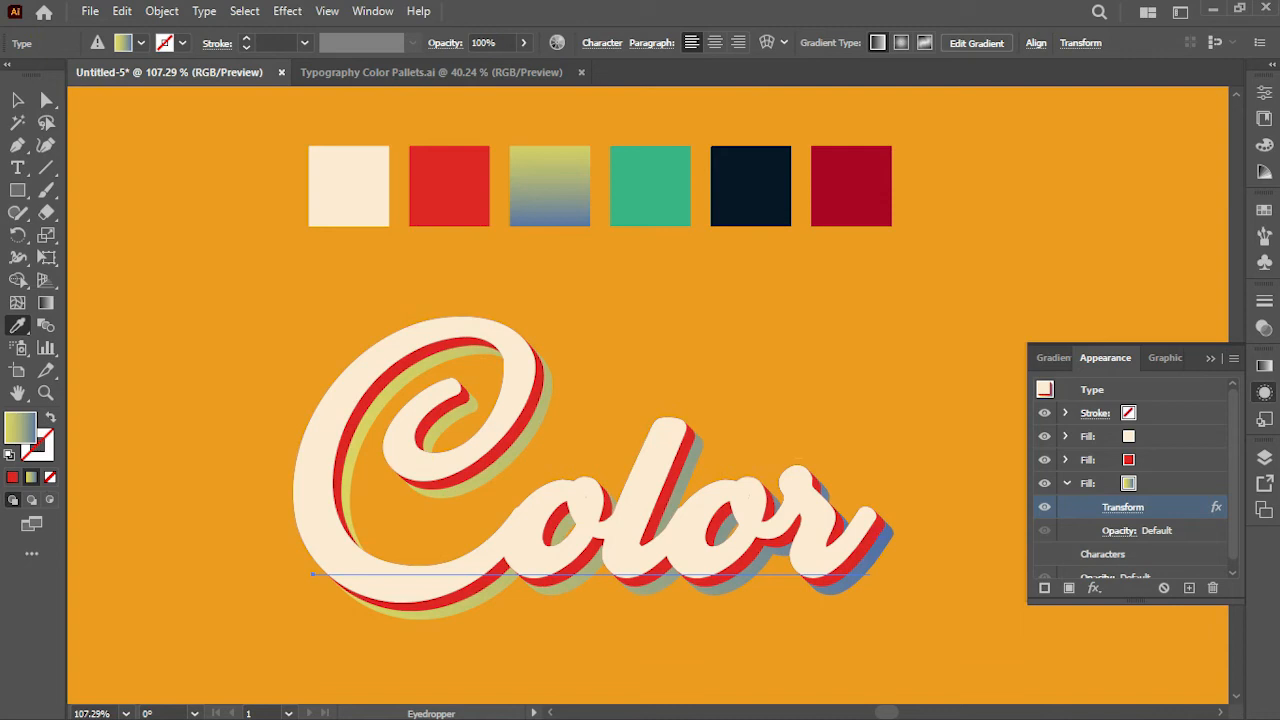
{"action": "left_click", "coordinate": [1066, 483]}
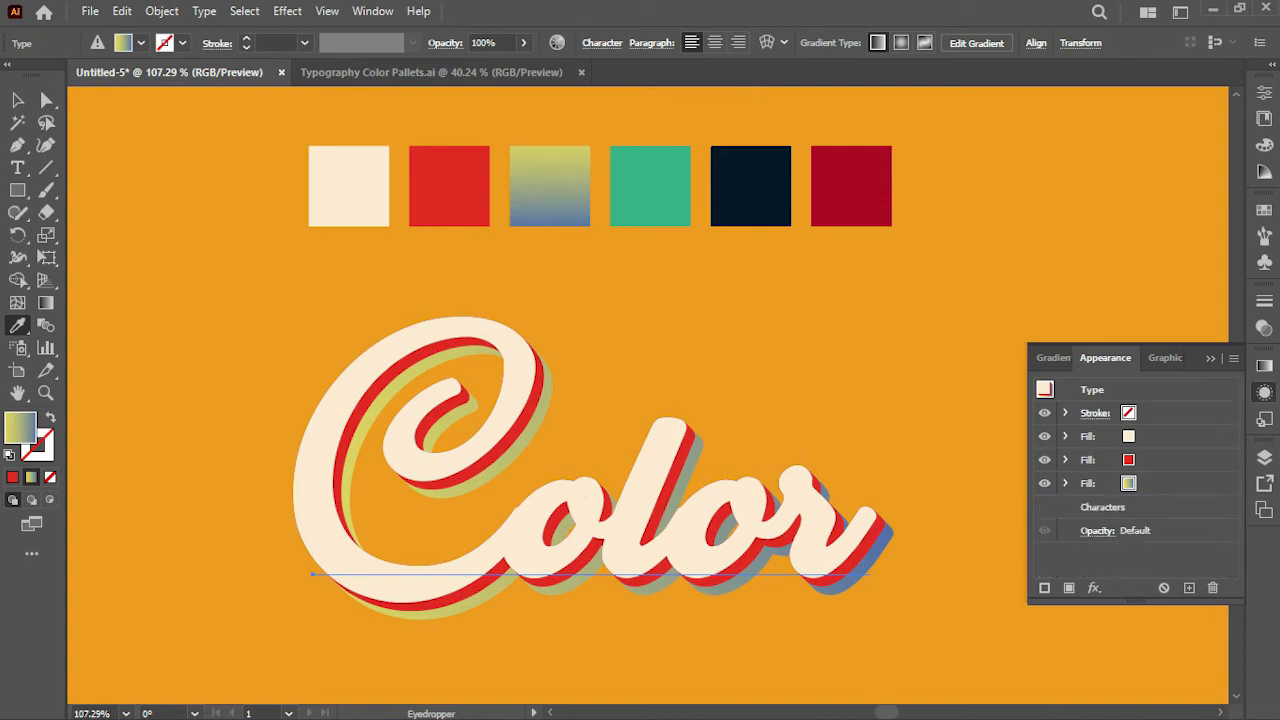
Duplicate the gradient fill and apply the green swatch's color to the lower copy
{"action": "left_click", "coordinate": [1182, 483]}
{"action": "left_click", "coordinate": [1189, 588]}
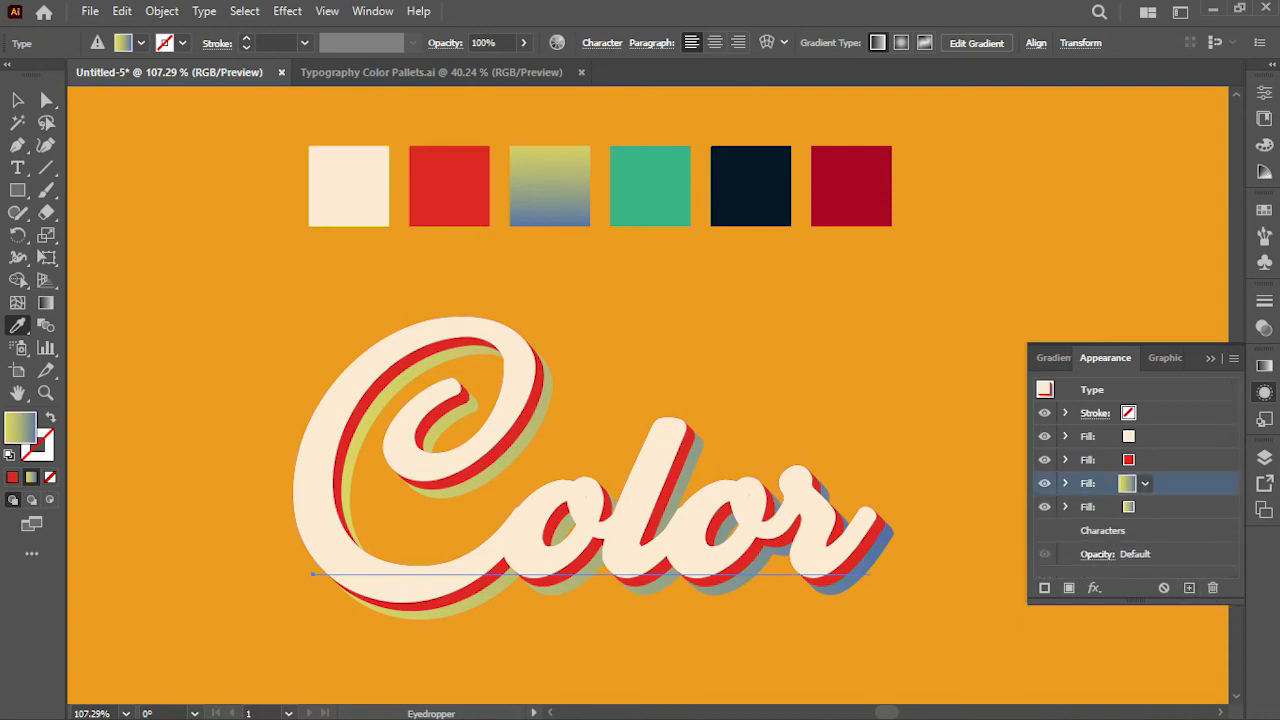
{"action": "left_click", "coordinate": [1182, 507]}
{"action": "left_click", "coordinate": [1066, 507]}
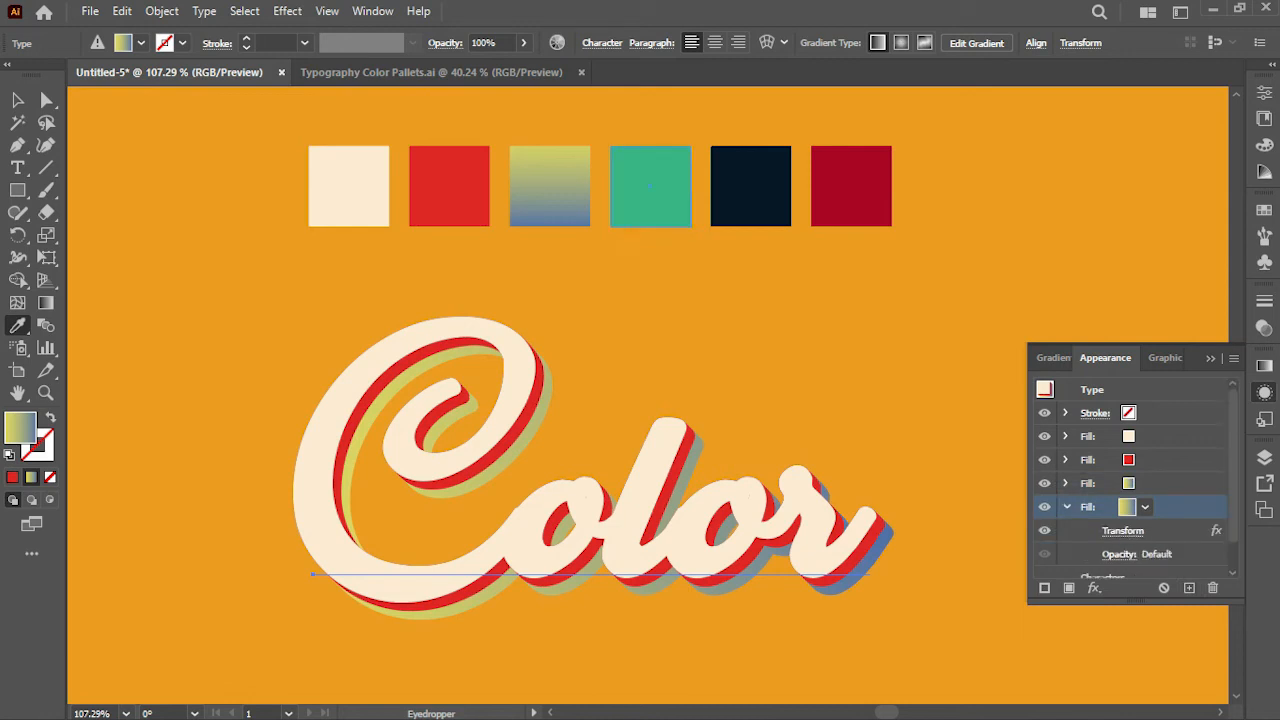
{"action": "left_click", "coordinate": [650, 186]}
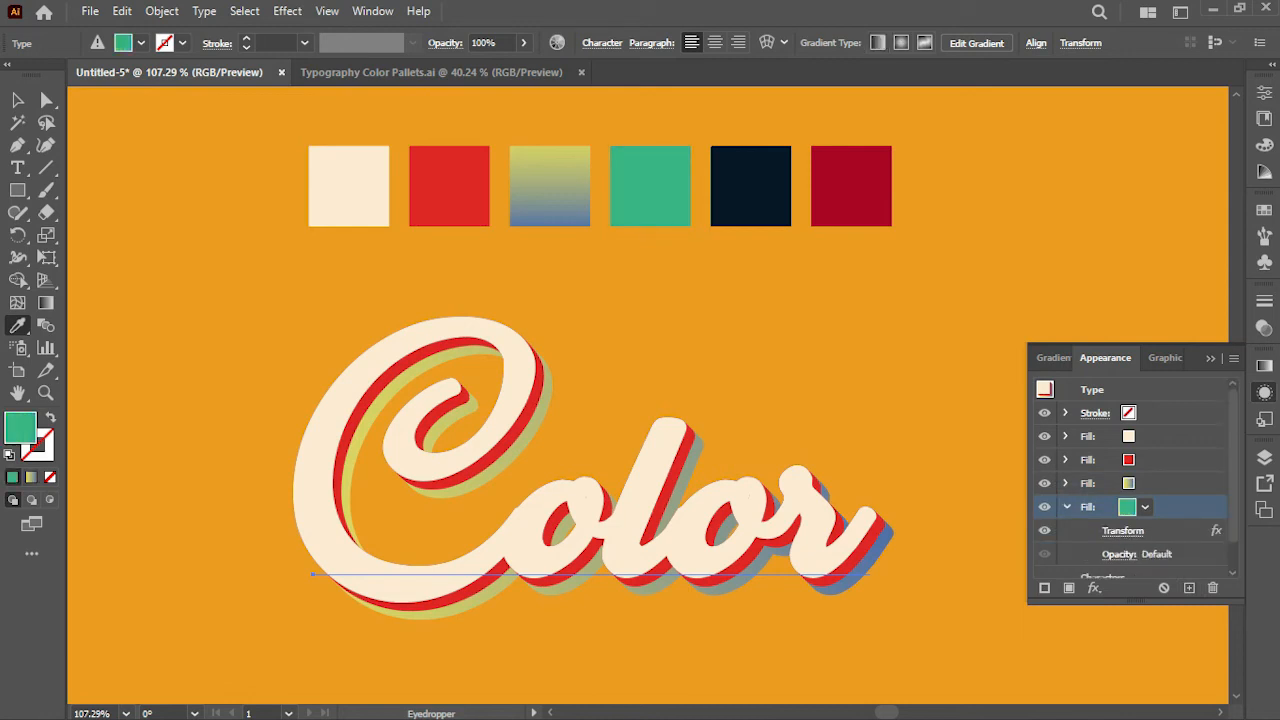
Set the green fill's Transform effect to 18 copies and collapse the fill's entry
{"action": "left_click", "coordinate": [1123, 531]}
{"action": "double_click", "coordinate": [626, 523]}
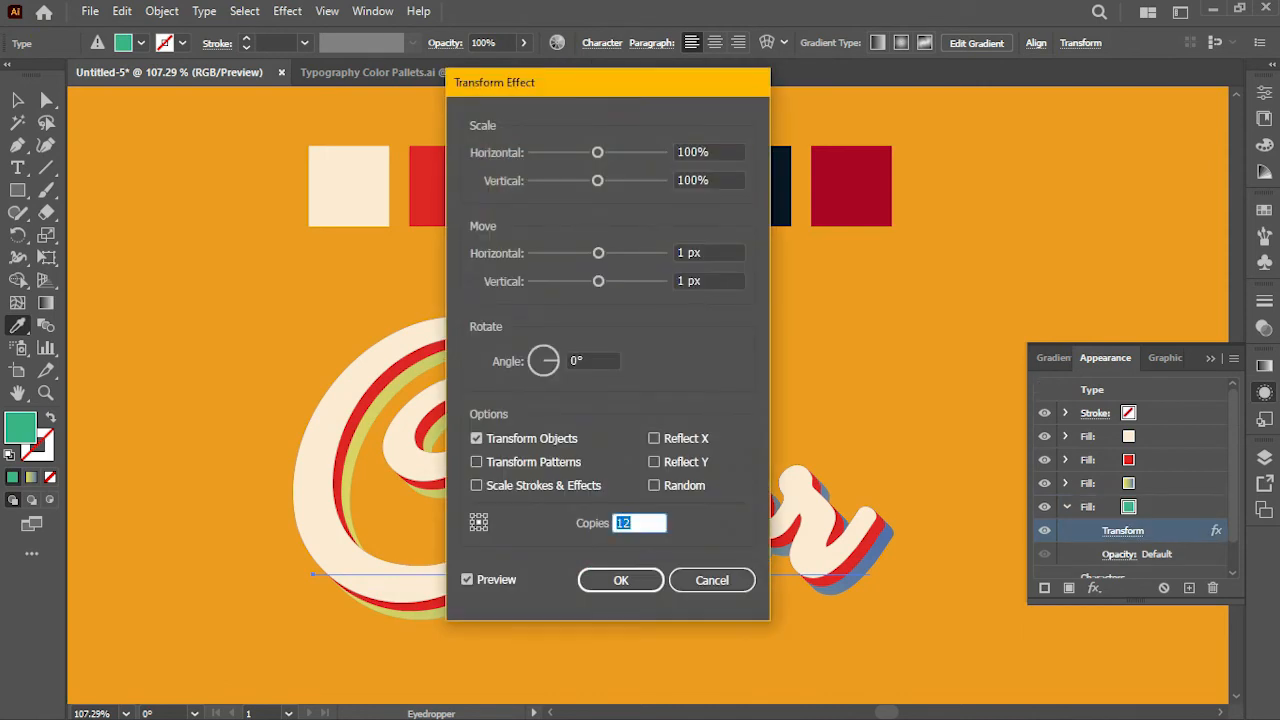
{"action": "type", "text": "10"}
{"action": "left_click", "coordinate": [621, 580]}
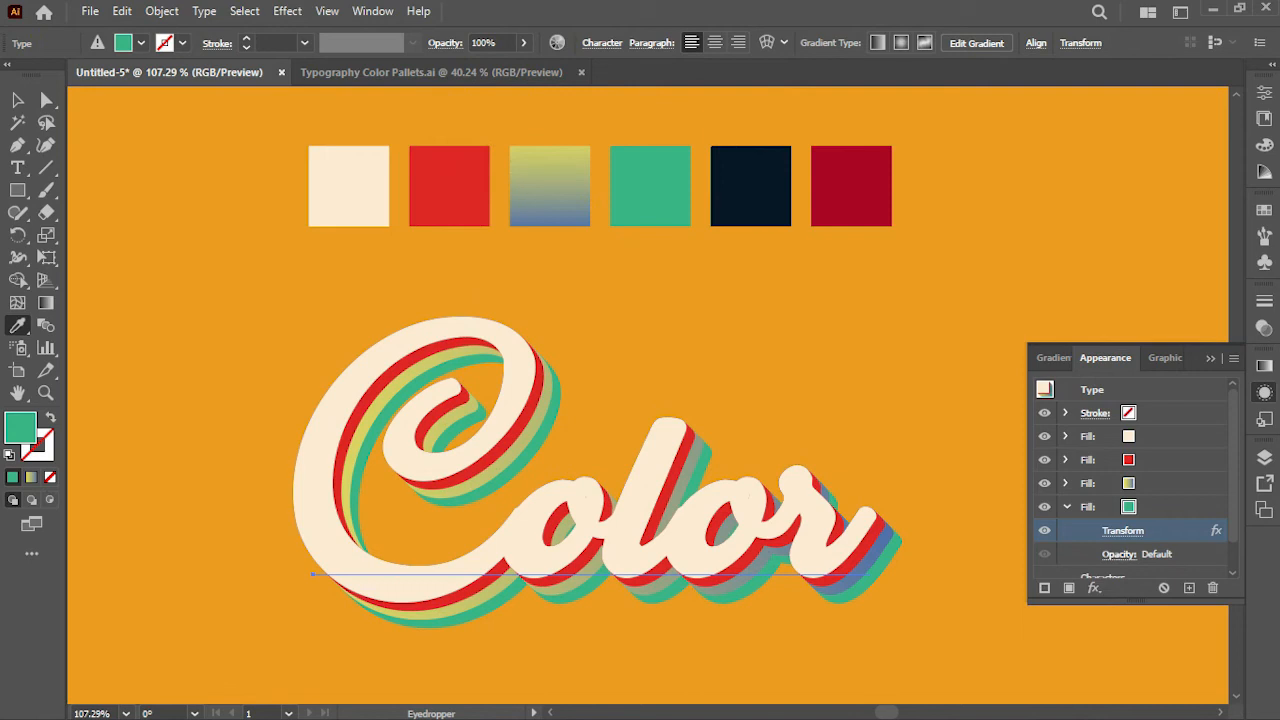
{"action": "left_click", "coordinate": [1067, 507]}
Duplicate the green fill and apply the dark navy swatch's color to the lower copy
{"action": "left_click", "coordinate": [1166, 507]}
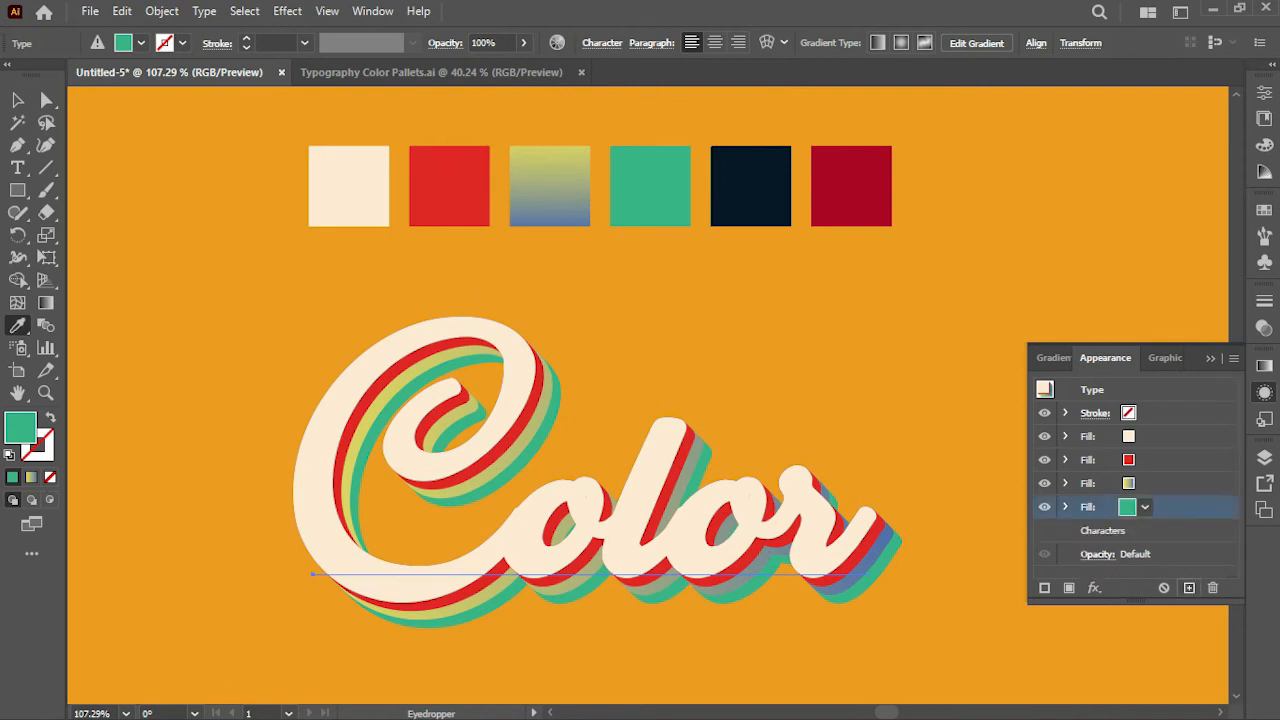
{"action": "left_click", "coordinate": [1189, 588]}
{"action": "left_click", "coordinate": [1180, 531]}
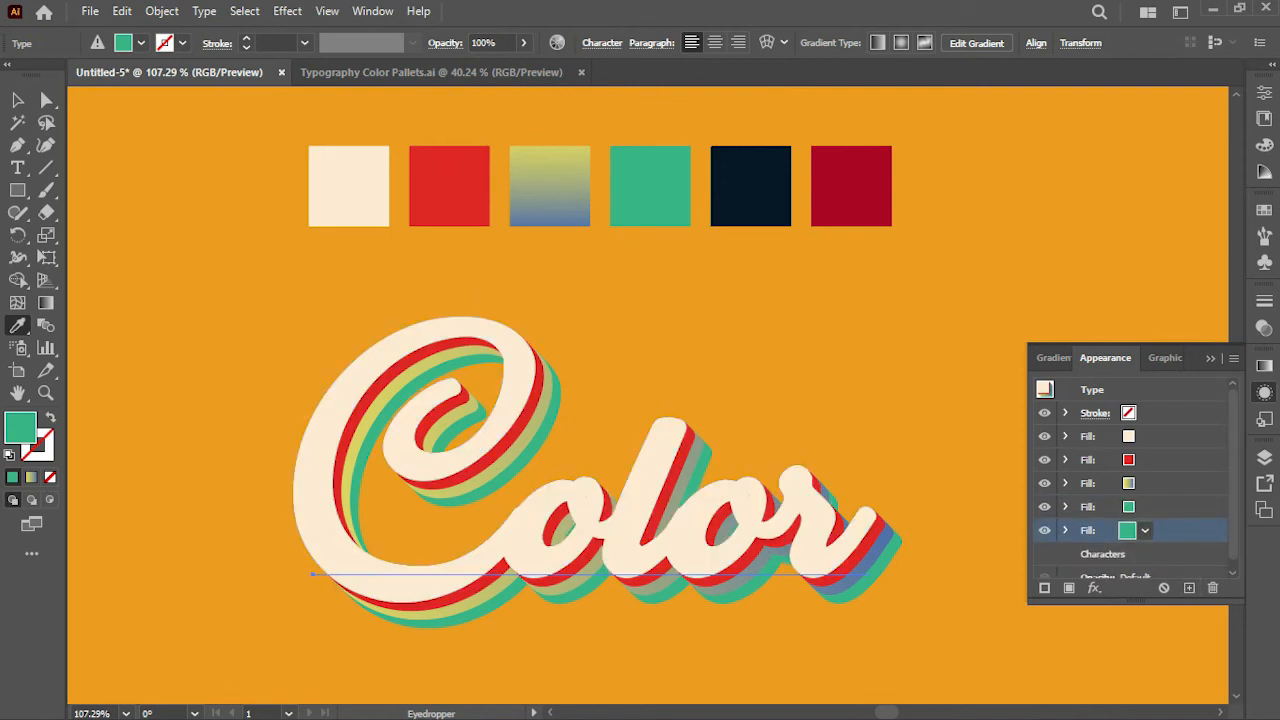
{"action": "left_click", "coordinate": [750, 182]}
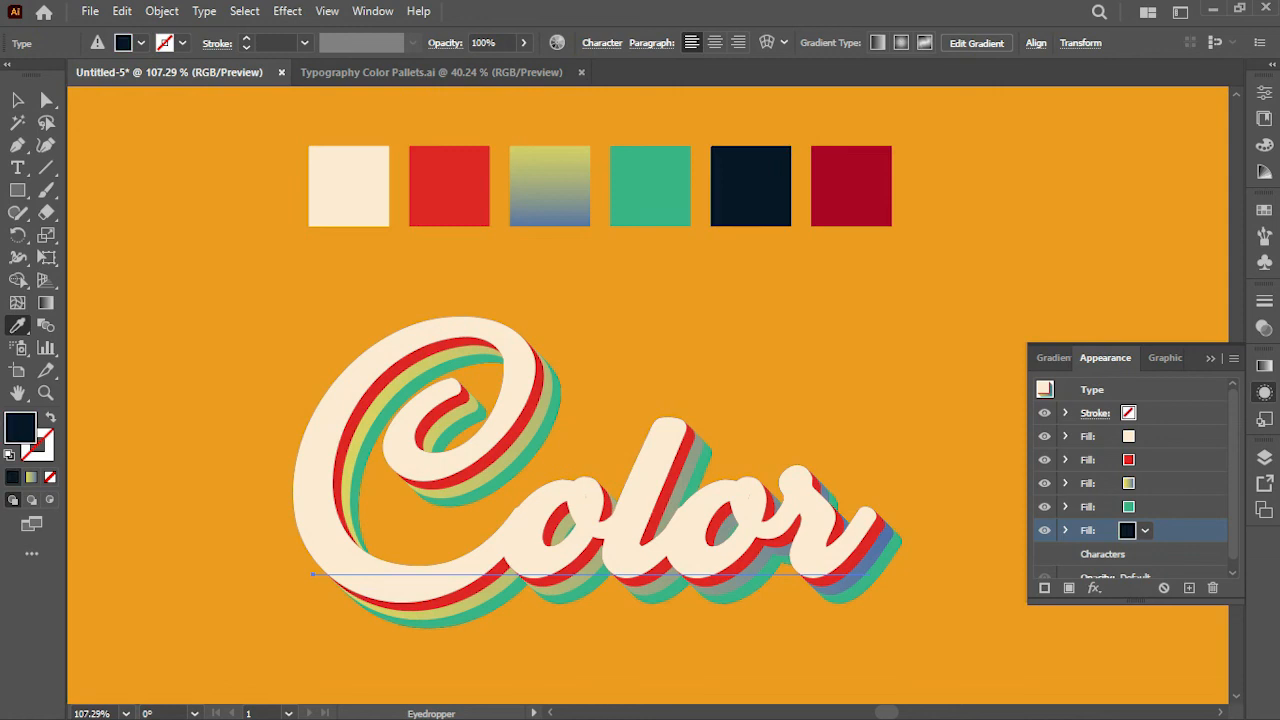
Set the navy fill's Transform effect to 24 copies and collapse the fill's entry
{"action": "left_click", "coordinate": [1066, 531]}
{"action": "left_click", "coordinate": [1122, 554]}
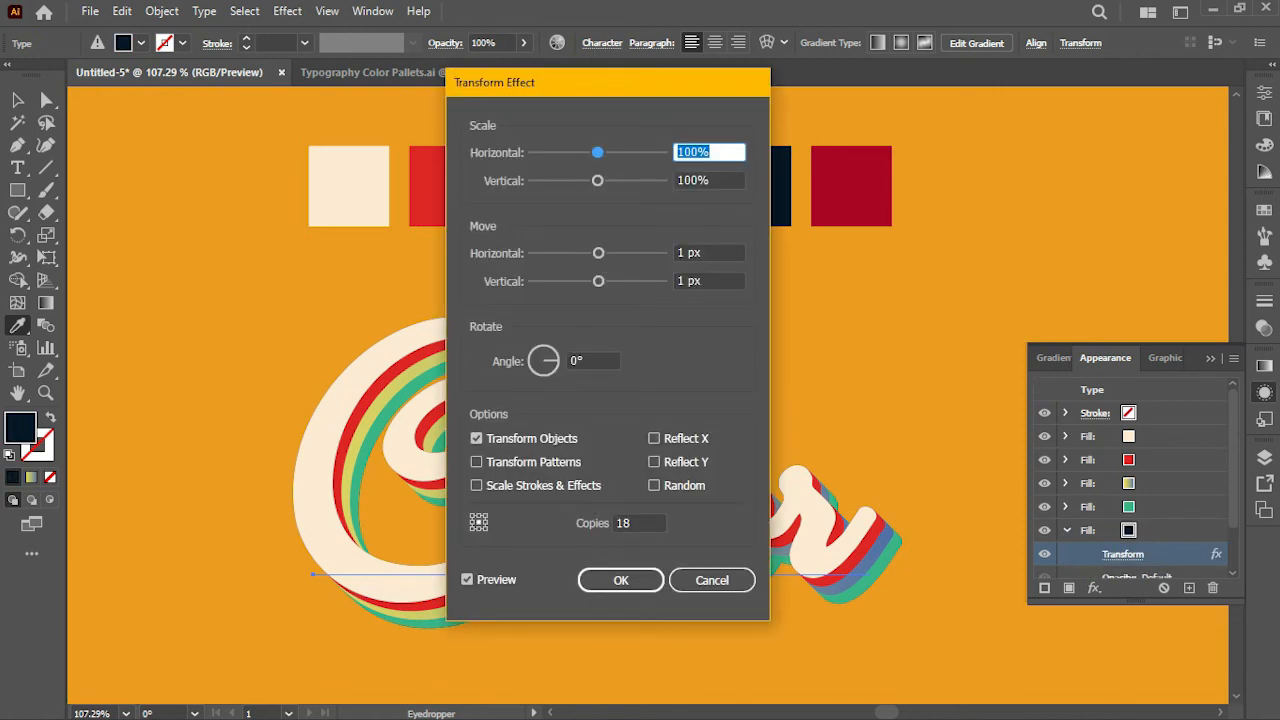
{"action": "double_click", "coordinate": [634, 523]}
{"action": "type", "text": "24"}
{"action": "left_click", "coordinate": [620, 580]}
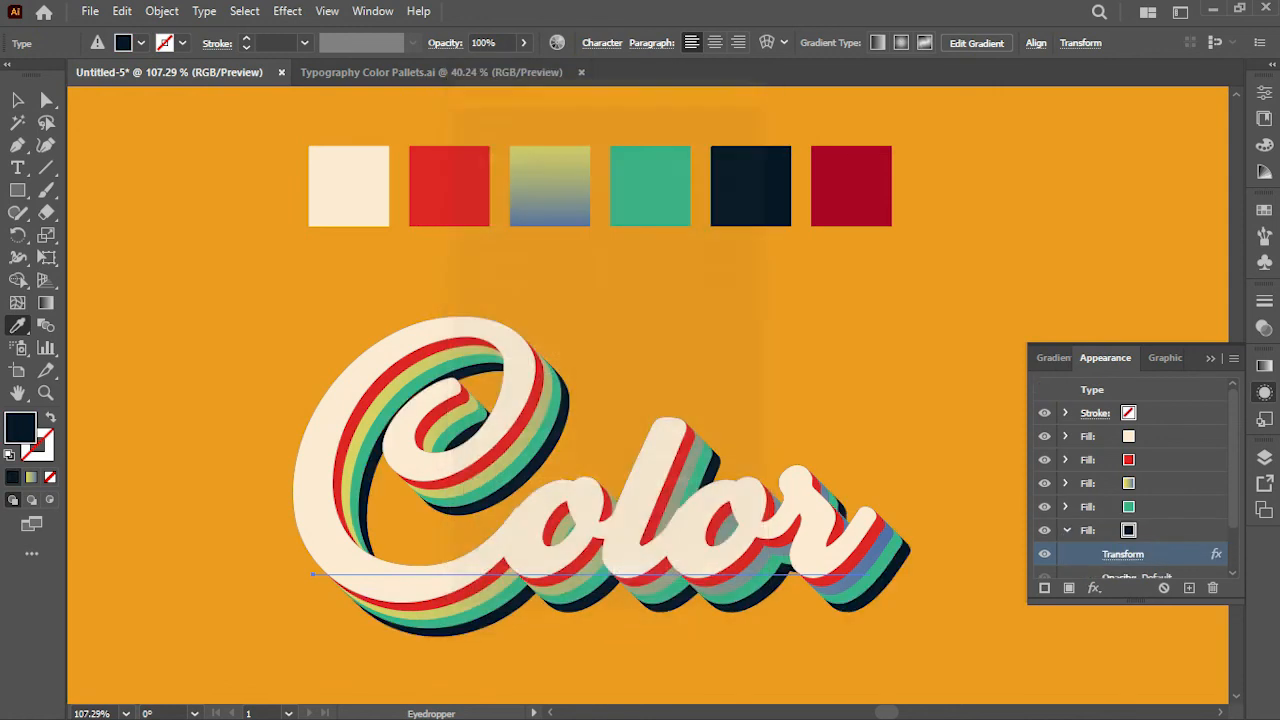
{"action": "left_click", "coordinate": [1066, 531]}
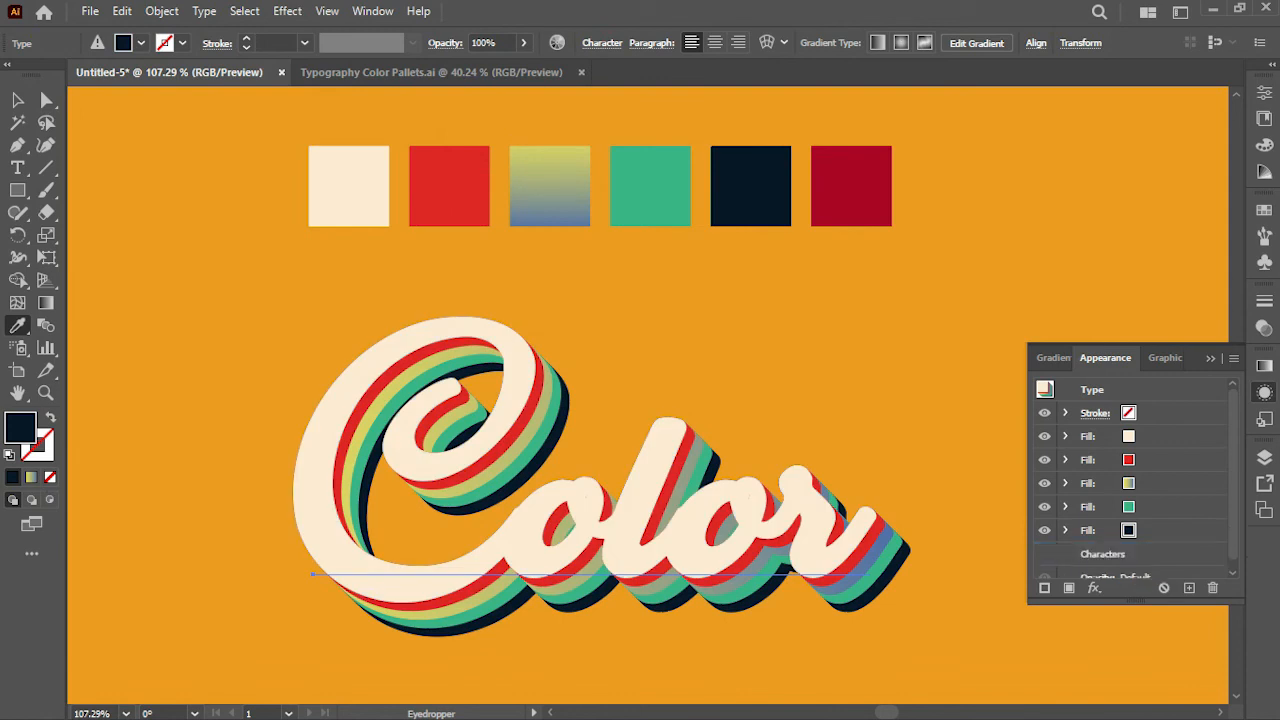
Duplicate the navy fill and apply the dark red swatch's color to the lower copy
{"action": "left_click", "coordinate": [1100, 530]}
{"action": "left_click", "coordinate": [1189, 588]}
{"action": "left_click", "coordinate": [1178, 554]}
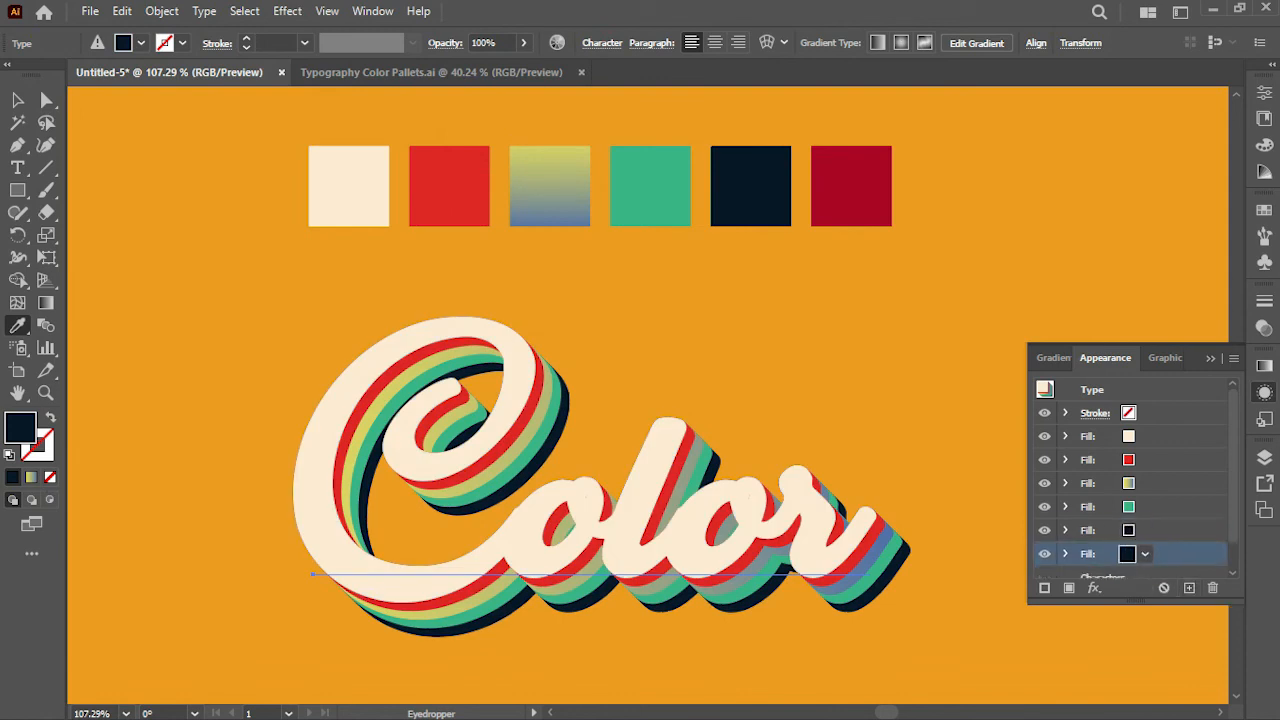
{"action": "left_click", "coordinate": [845, 182]}
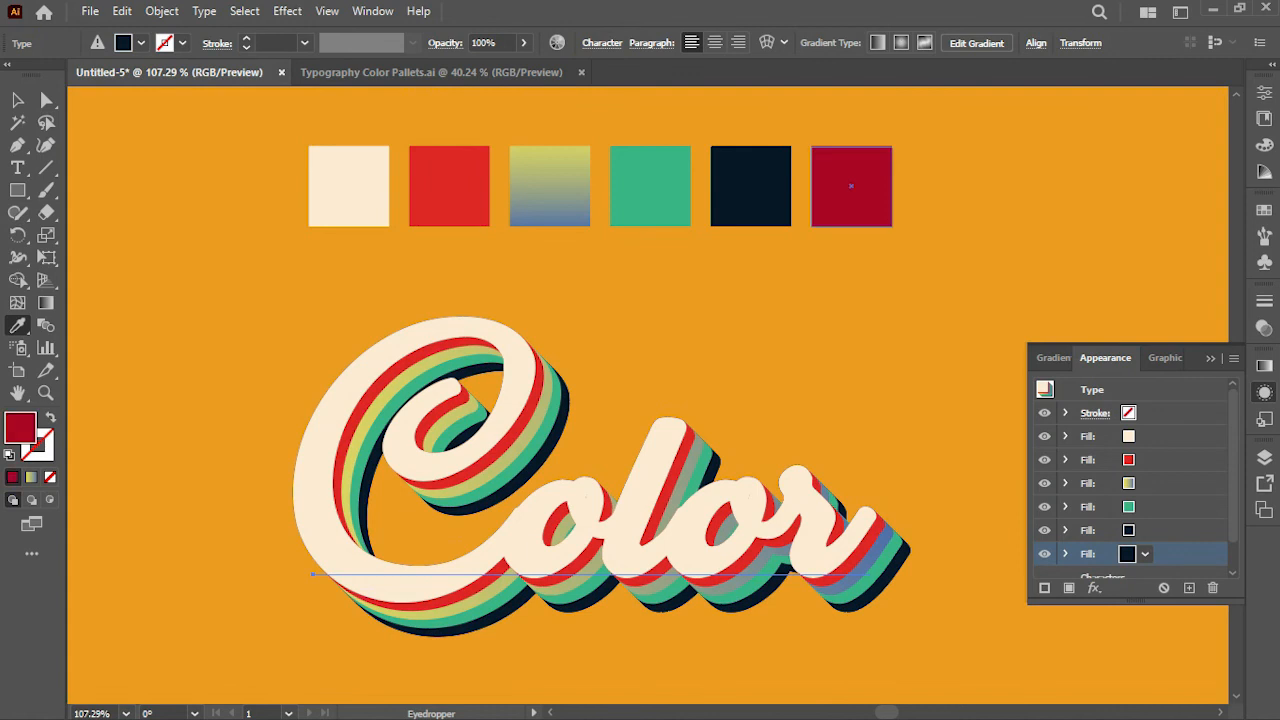
Set the dark red fill's Transform effect to 40 copies
{"action": "left_click", "coordinate": [1066, 554]}
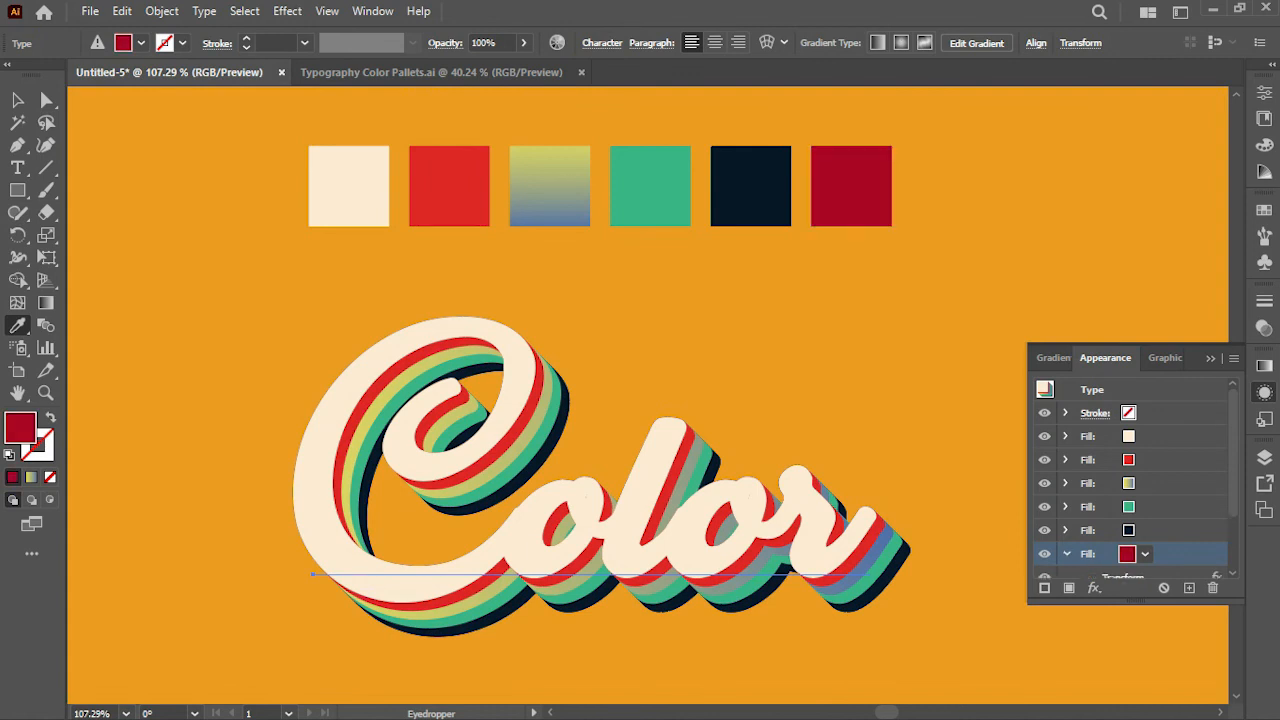
{"action": "scroll", "coordinate": [1136, 477], "scroll_direction": "down", "scroll_amount": 2}
{"action": "left_click", "coordinate": [1122, 497]}
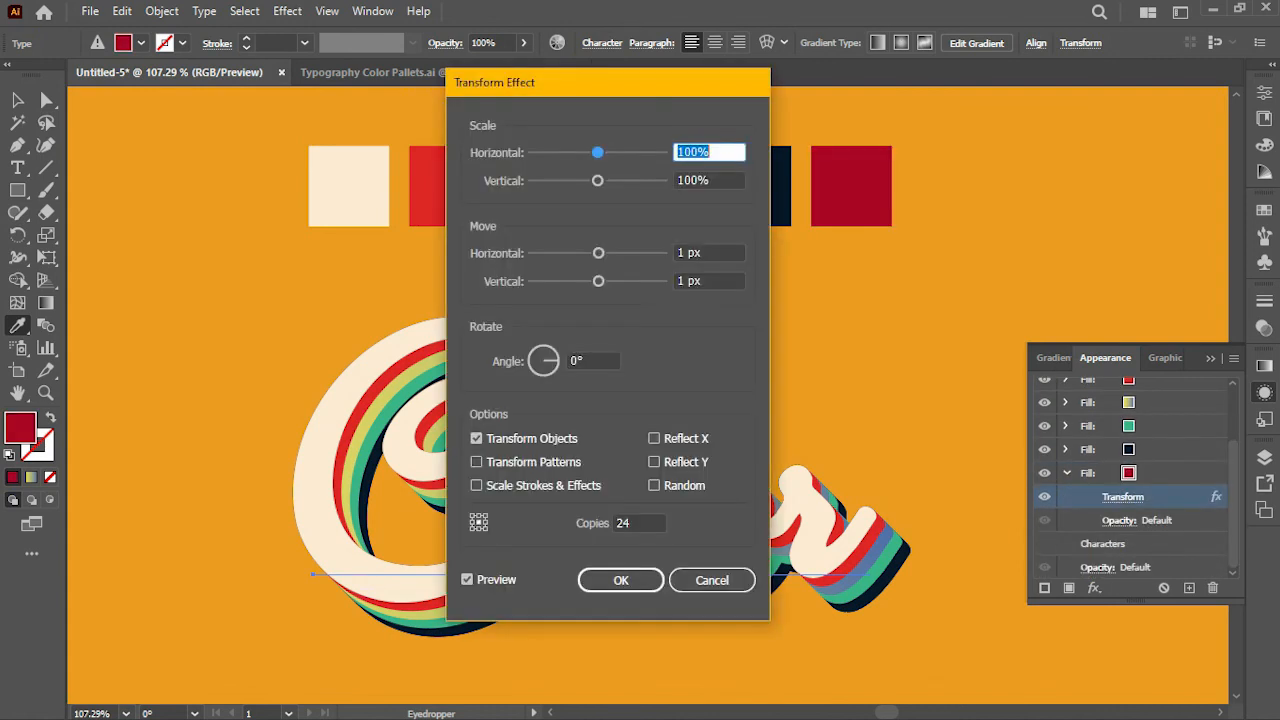
{"action": "double_click", "coordinate": [622, 523]}
{"action": "type", "text": "40"}
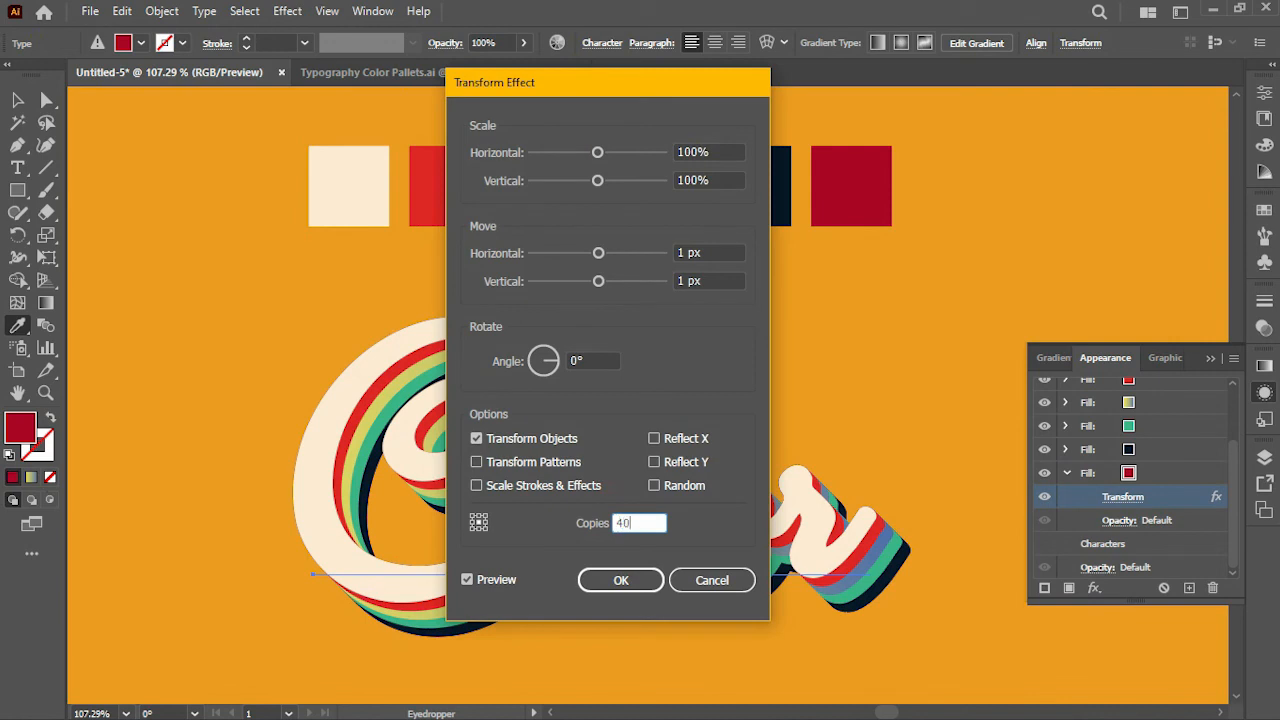
{"action": "key", "text": "Return"}
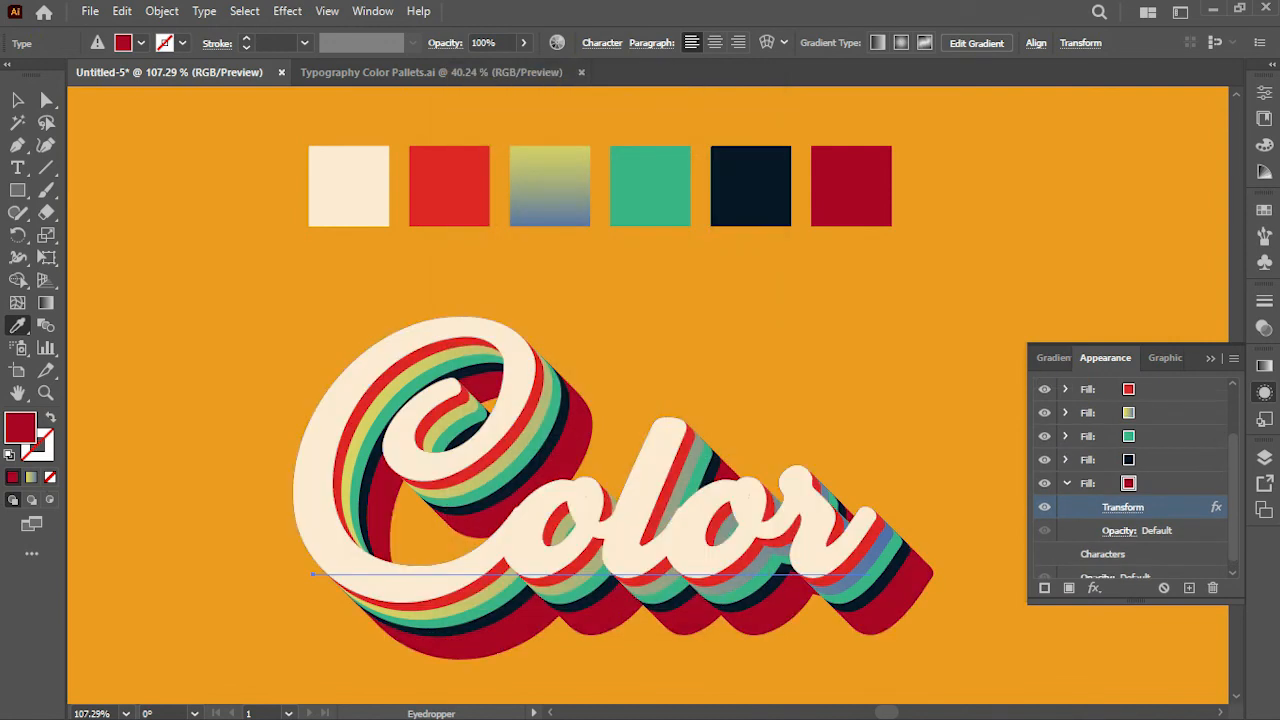
Lower the dark red fill's opacity to 50% and collapse the fill's entry
{"action": "left_click", "coordinate": [1119, 530]}
{"action": "type", "text": "50"}
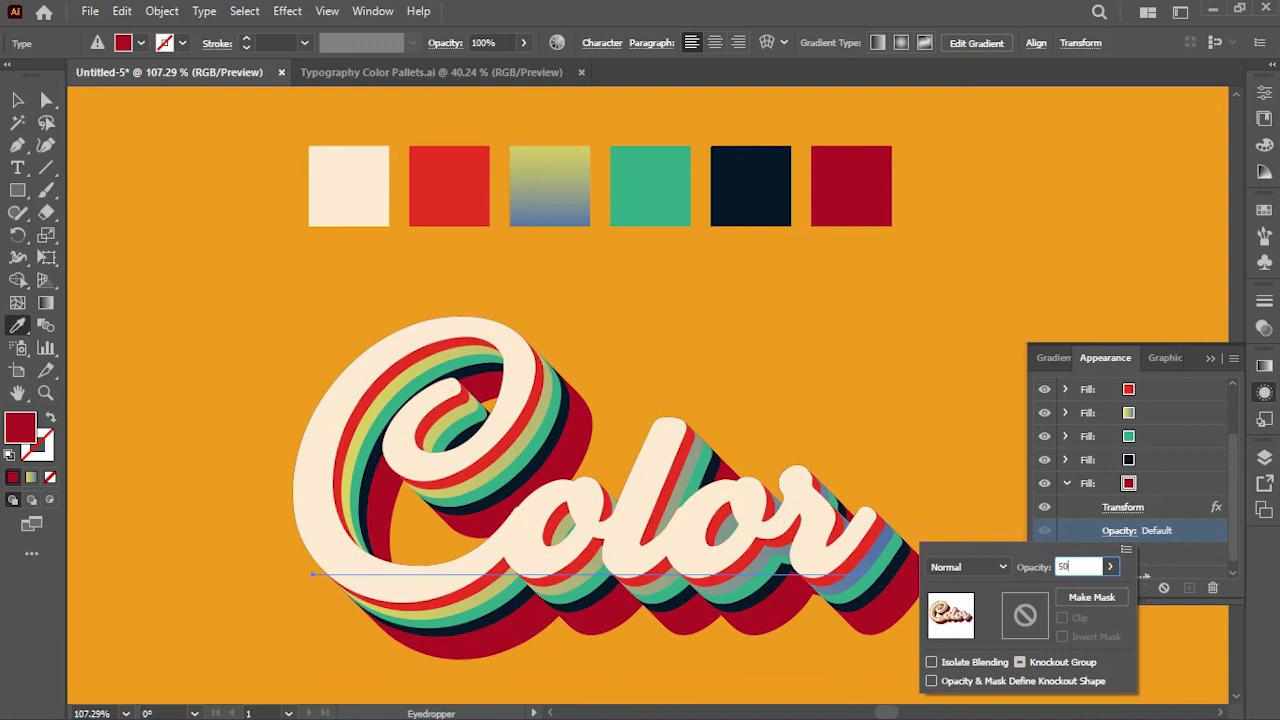
{"action": "key", "text": "Return"}
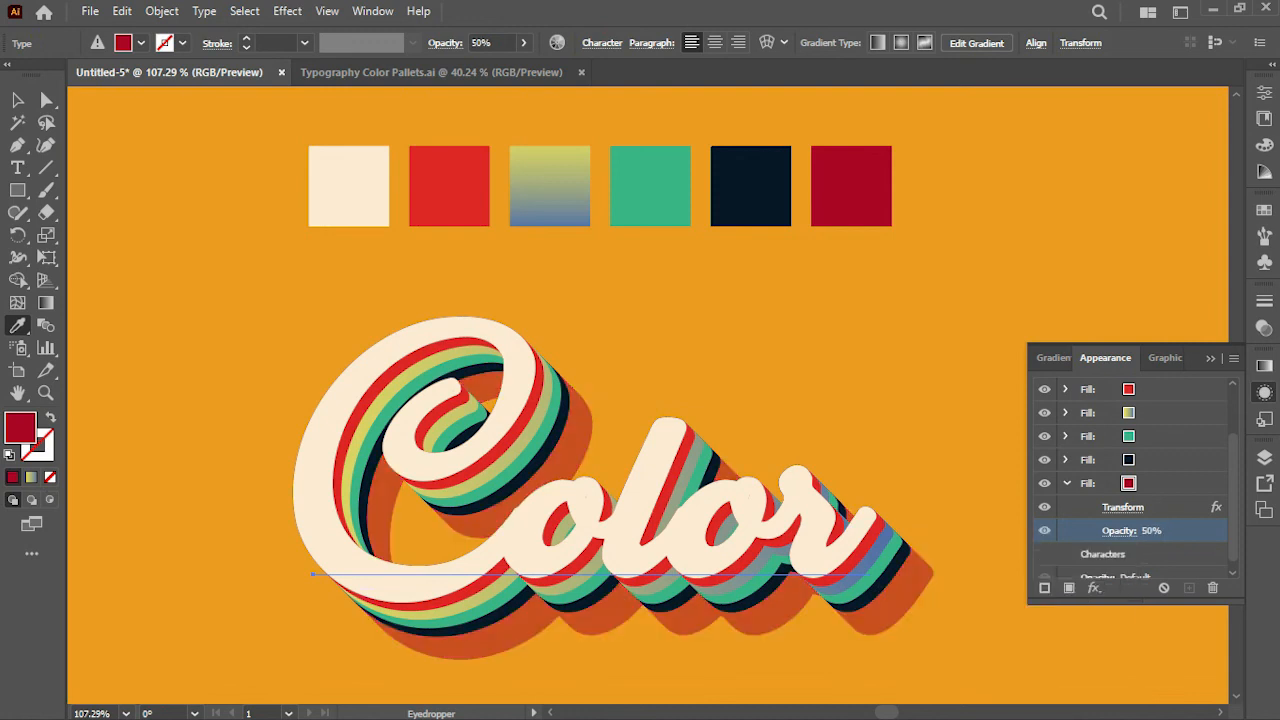
{"action": "left_click", "coordinate": [1066, 483]}
Delete the group of palette swatches above the lettering and move the Color text up to the middle of the orange background
{"action": "key", "text": "v"}
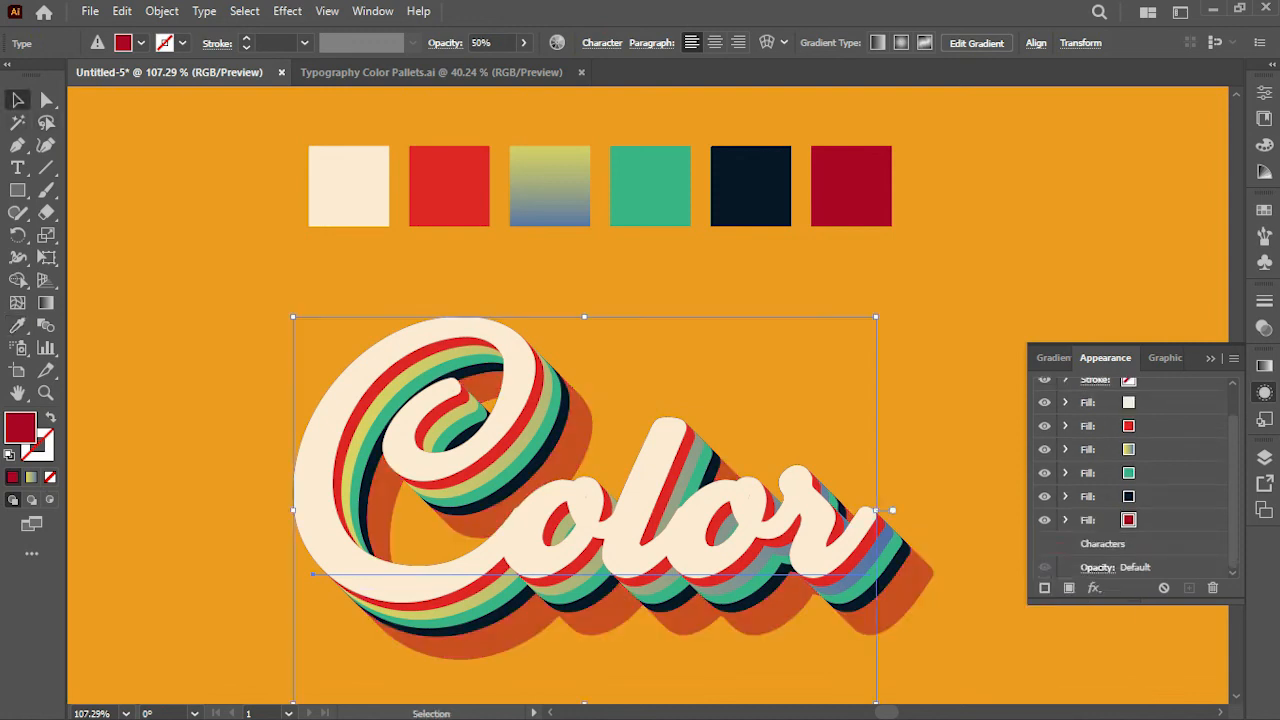
{"action": "left_click", "coordinate": [1000, 290]}
{"action": "left_click", "coordinate": [1210, 358]}
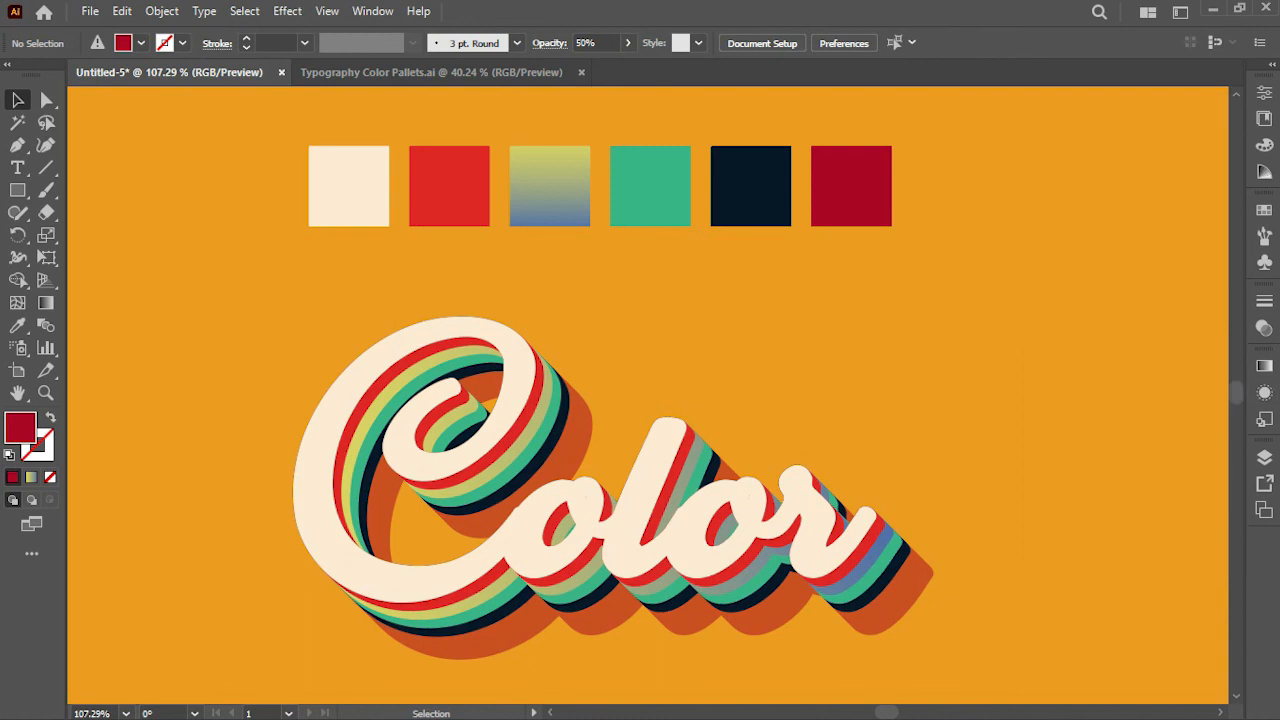
{"action": "left_click", "coordinate": [650, 190]}
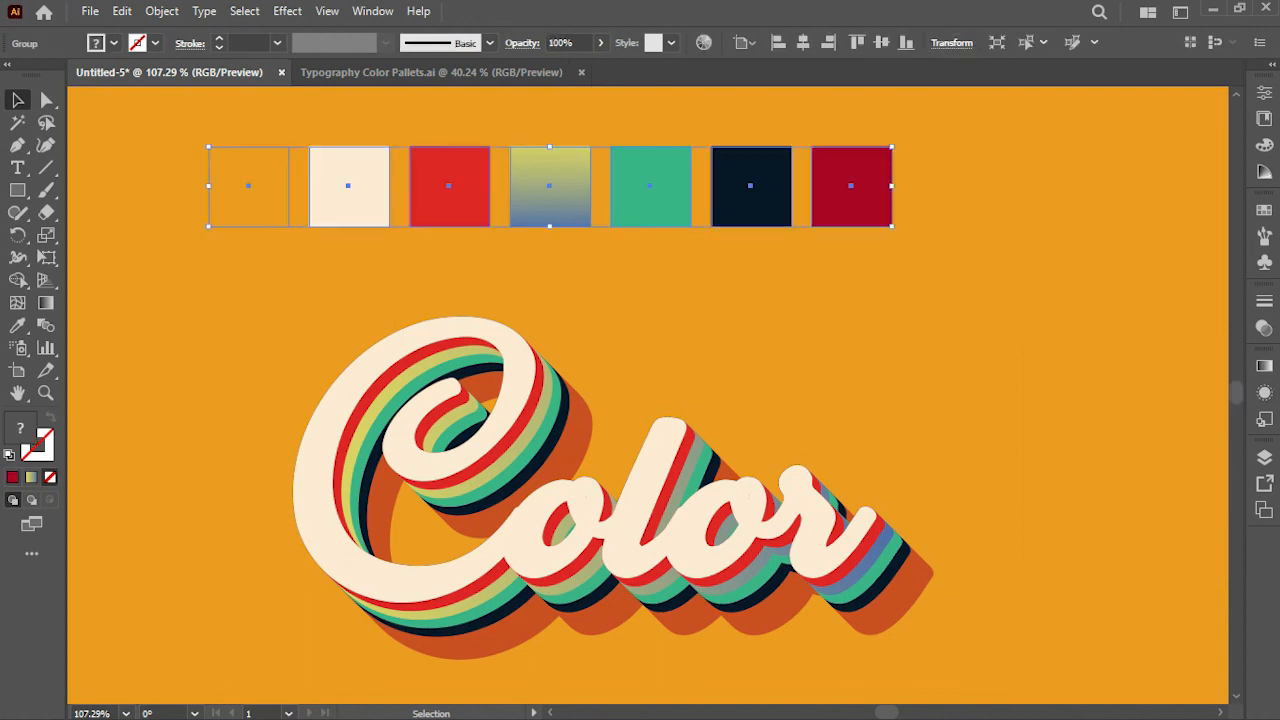
{"action": "key", "text": "Delete"}
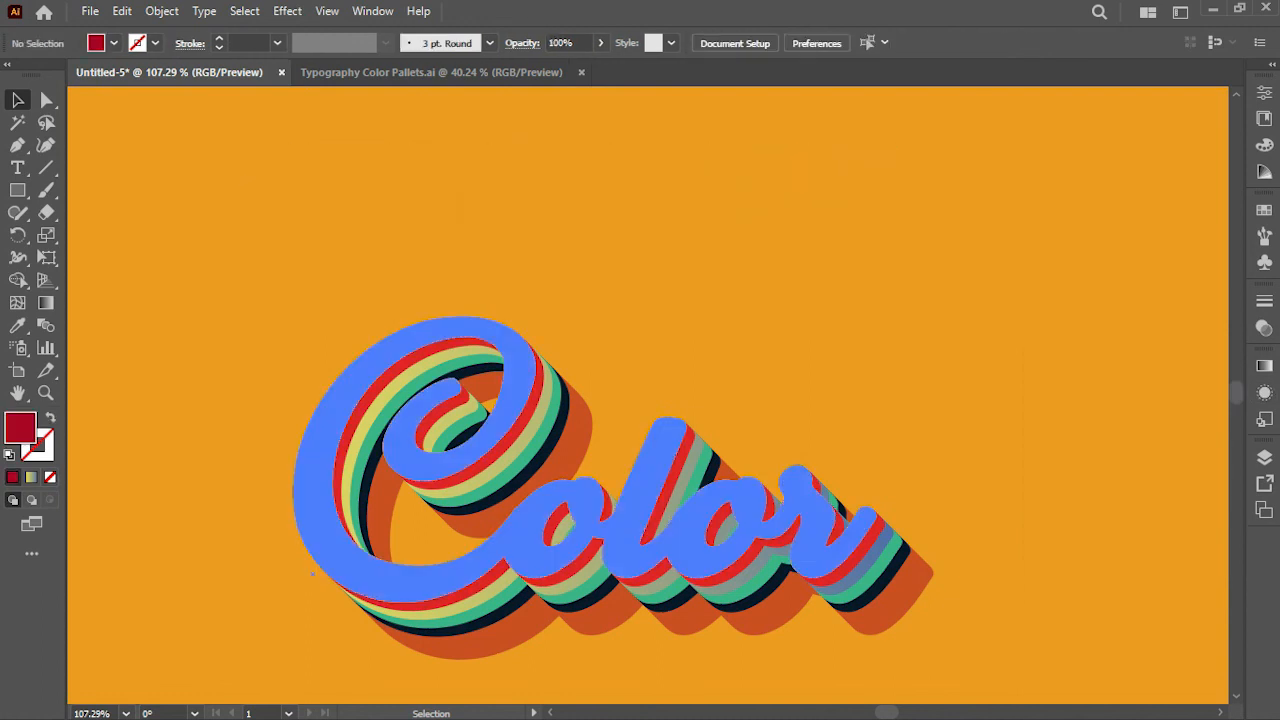
{"action": "left_click_drag", "start_coordinate": [312, 570], "coordinate": [306, 468]}
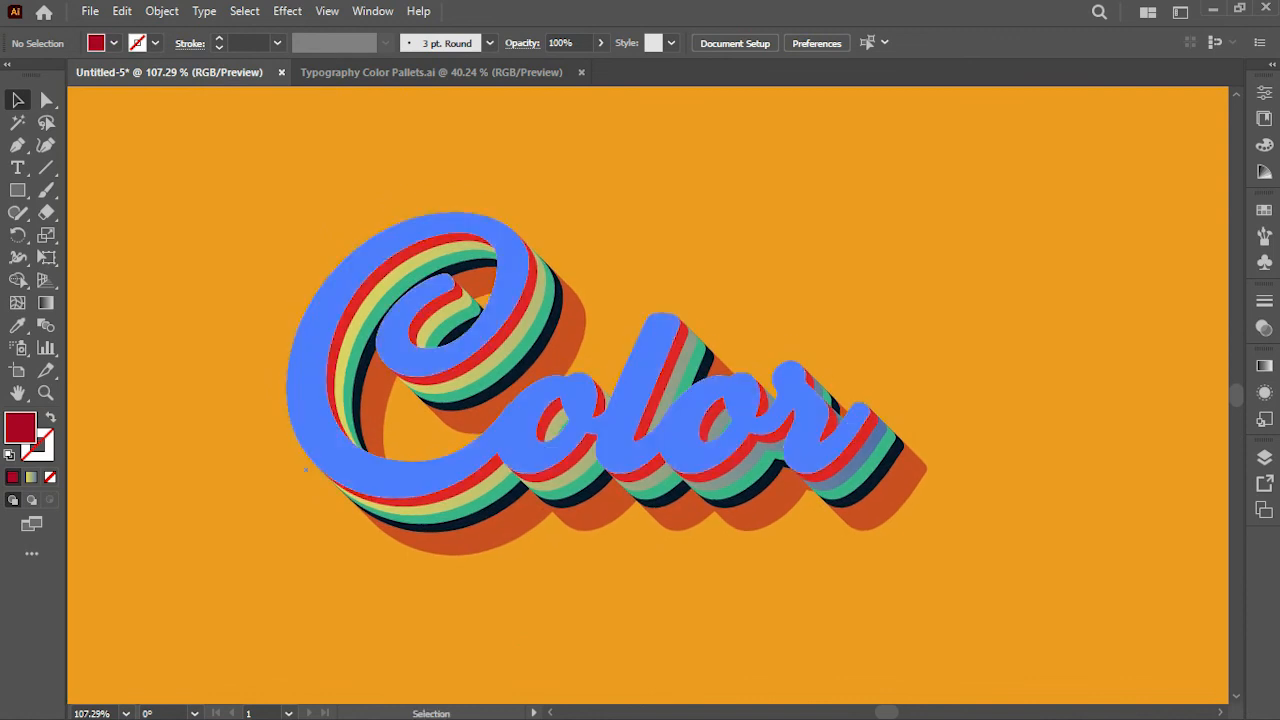
Skew the Color text with Free Transform so its baseline rises toward the final letter and its letters slant further right, and deselect it
{"action": "left_click", "coordinate": [306, 468]}
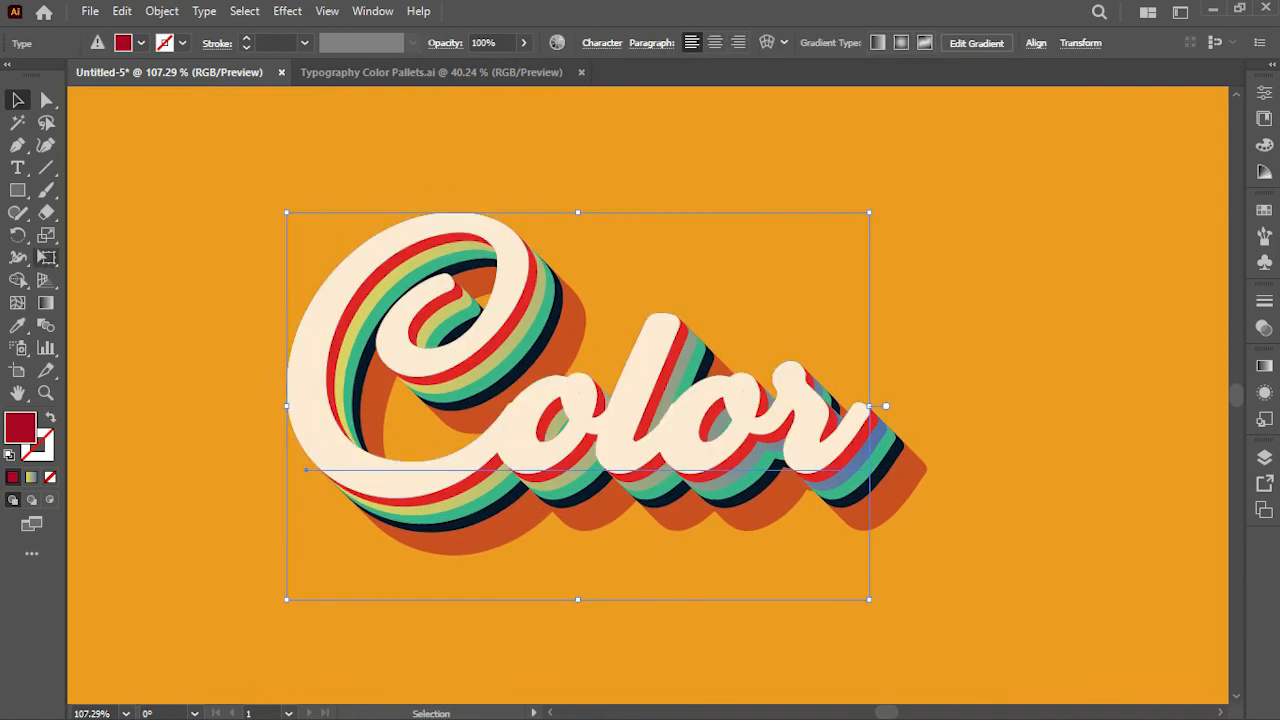
{"action": "left_click", "coordinate": [44, 257]}
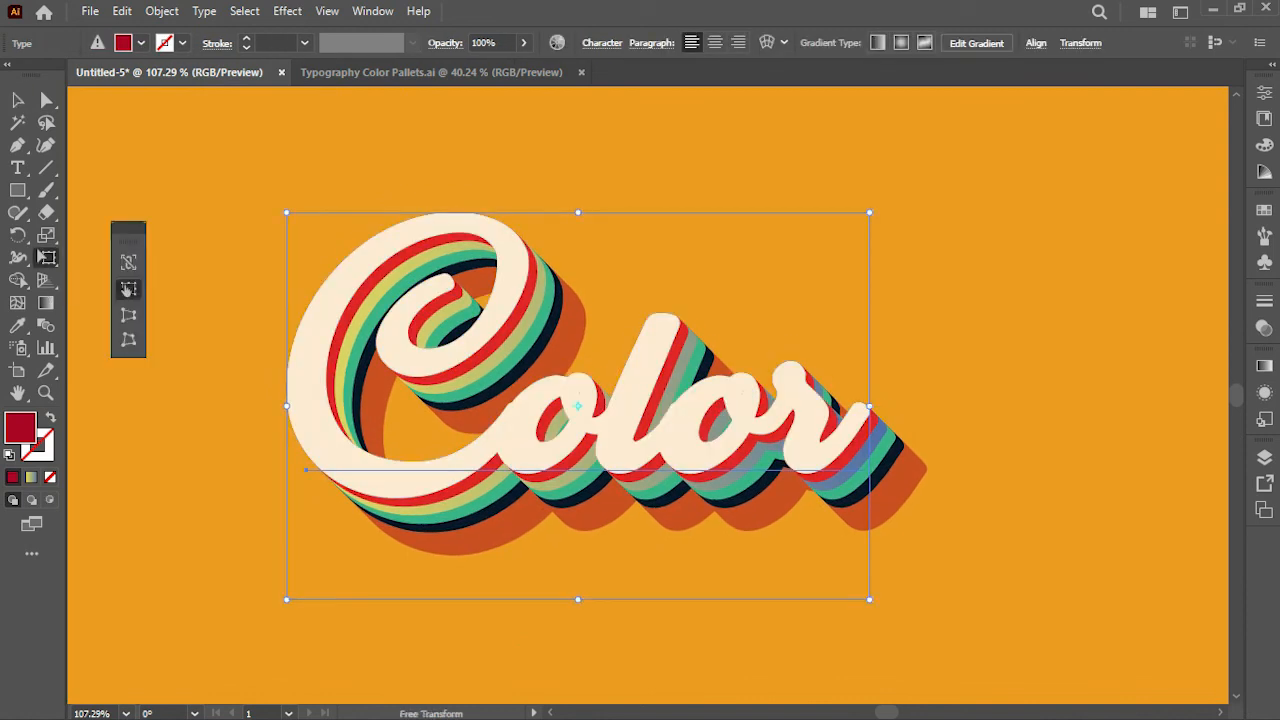
{"action": "left_click_drag", "start_coordinate": [869, 406], "coordinate": [863, 349]}
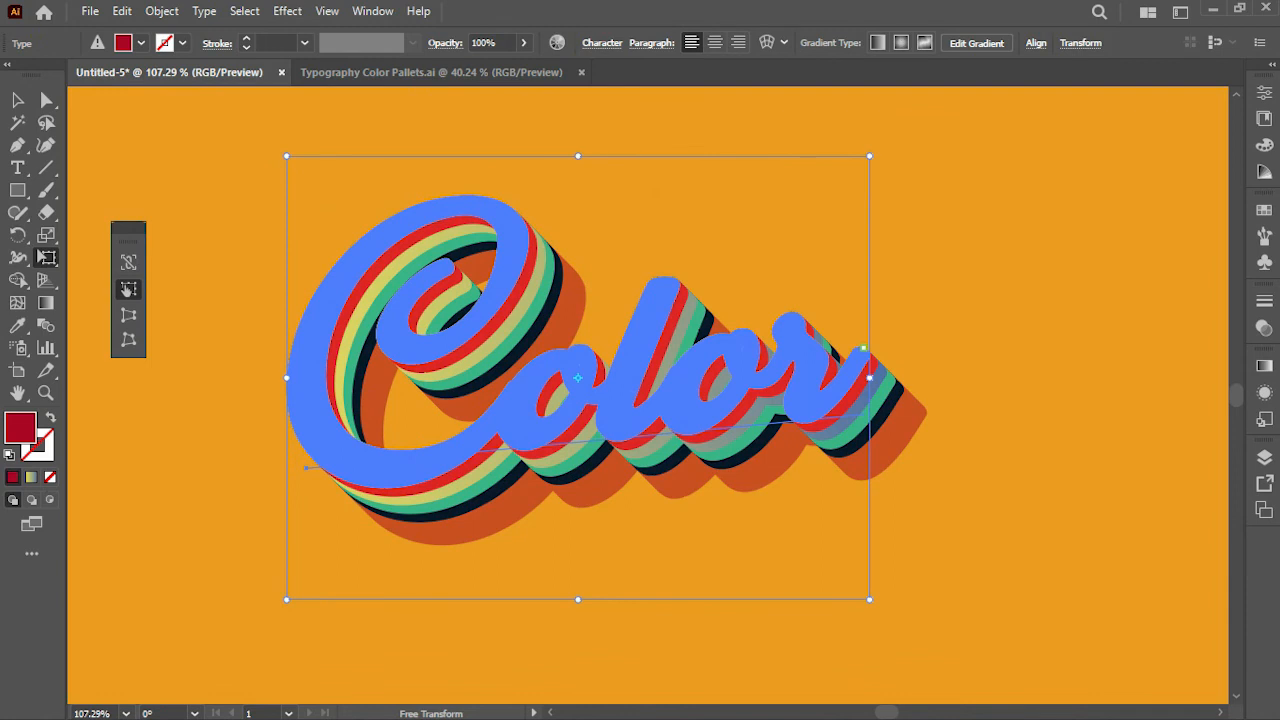
{"action": "left_click_drag", "start_coordinate": [578, 156], "coordinate": [610, 156]}
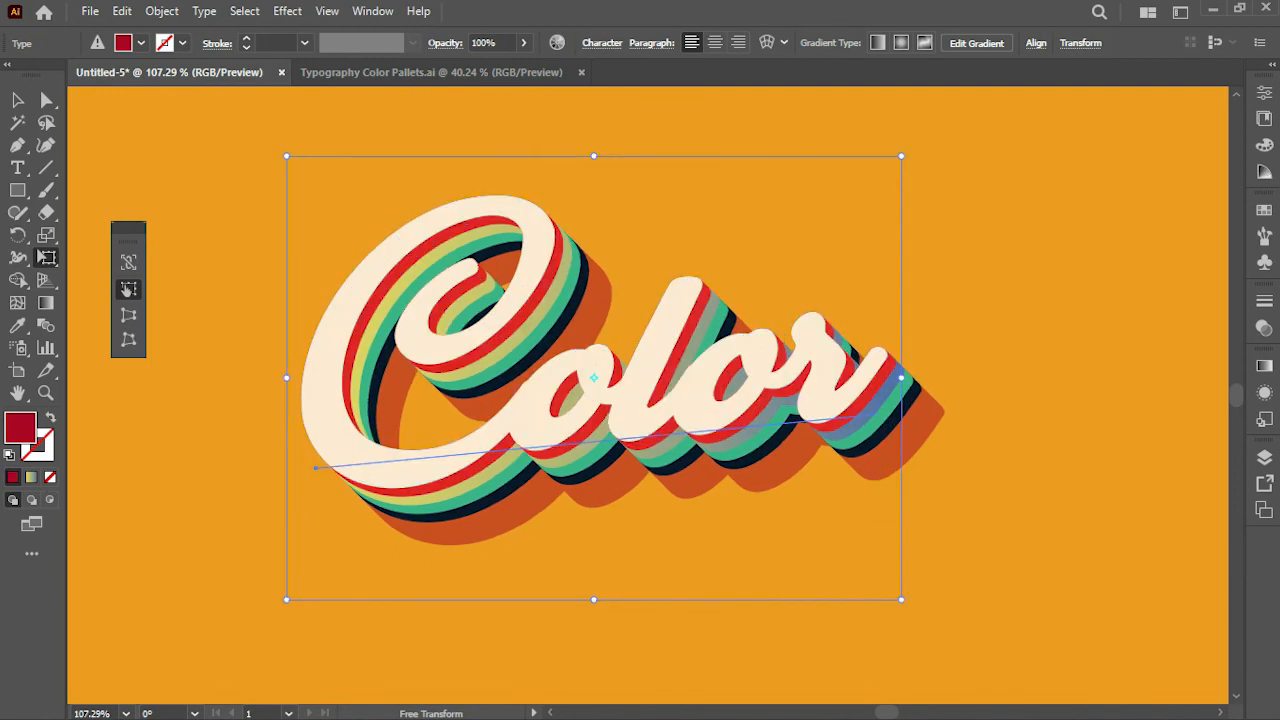
{"action": "key", "text": "v"}
{"action": "left_click", "coordinate": [617, 233]}
{"action": "key", "text": "z"}
{"action": "left_click_drag", "start_coordinate": [617, 233], "coordinate": [659, 233]}
{"action": "key", "text": "space"}
{"action": "left_click_drag", "start_coordinate": [659, 233], "coordinate": [674, 219]}
{"action": "key", "text": "v"}
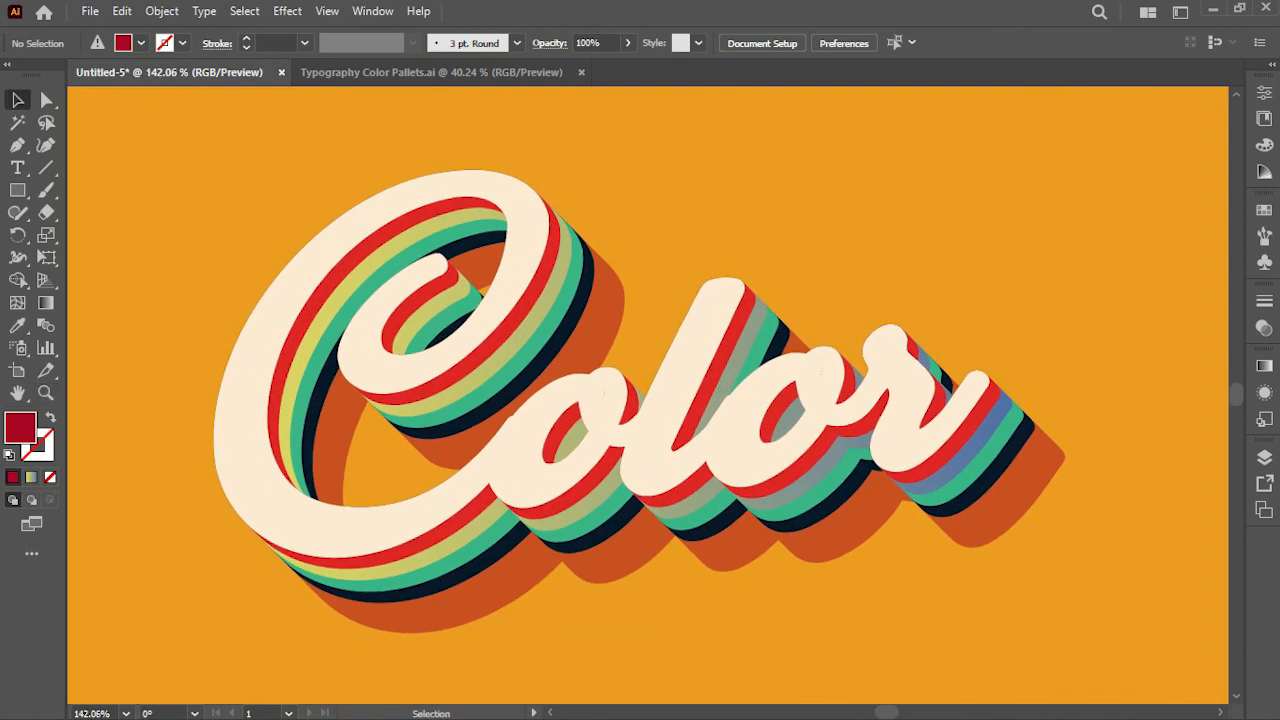